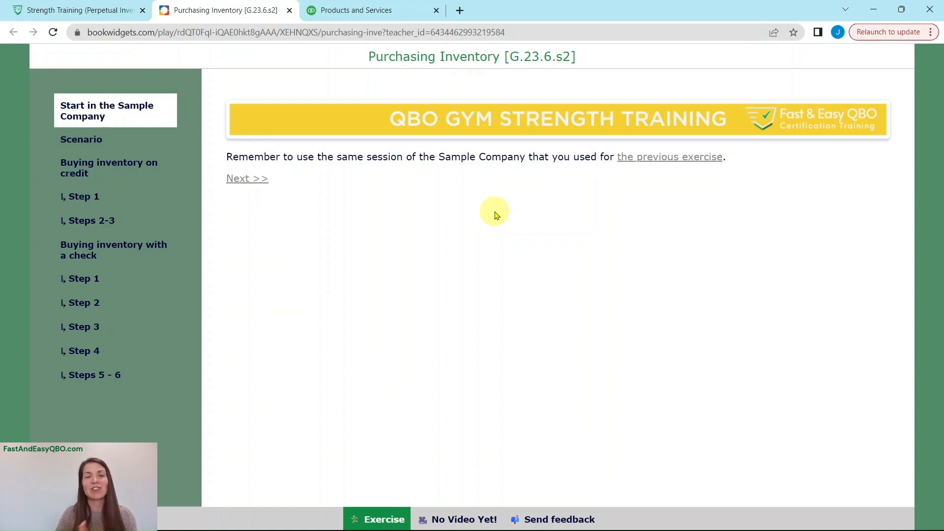
Read the exercise's Scenario section, then open and review the Mahoney Bill PDF from the Strength Training course page
{"action": "left_click", "coordinate": [94, 142]}
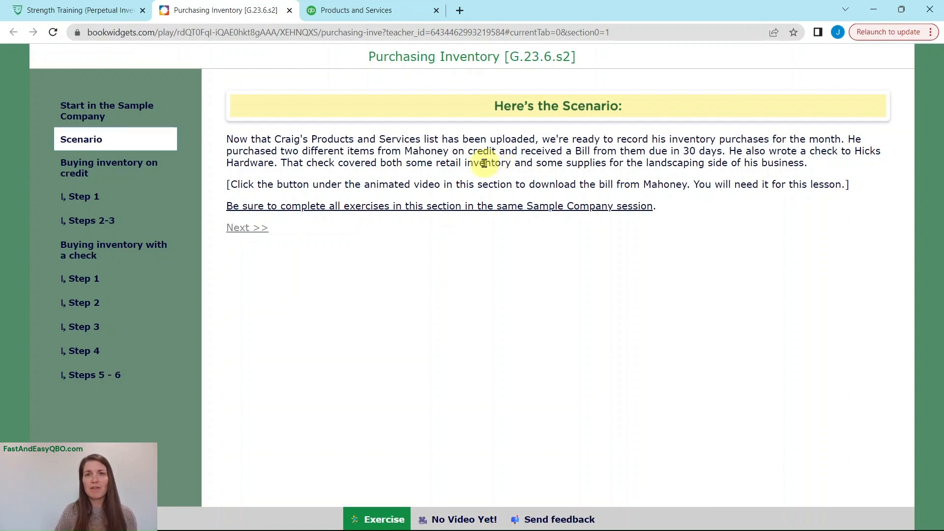
{"action": "left_click", "coordinate": [82, 12]}
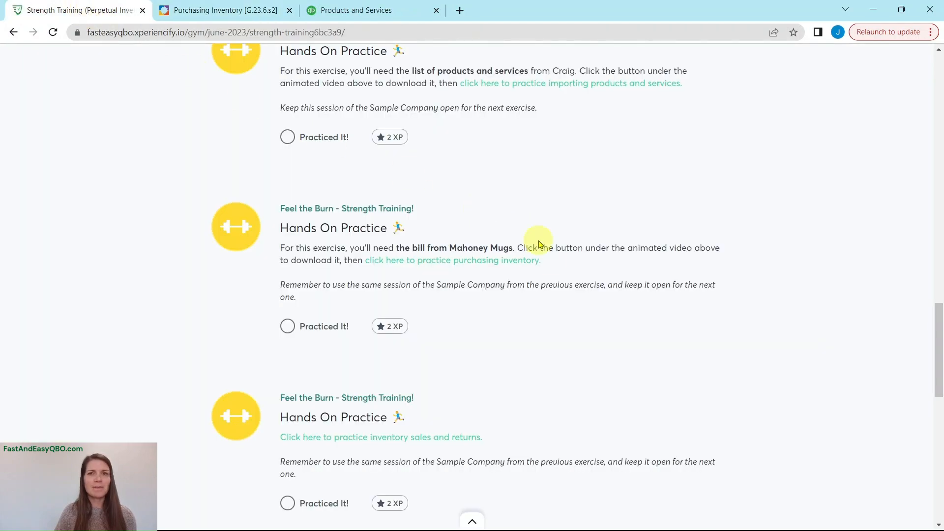
{"action": "scroll", "coordinate": [546, 265], "scroll_direction": "up", "scroll_amount": 3}
{"action": "scroll", "coordinate": [548, 275], "scroll_direction": "up", "scroll_amount": 20}
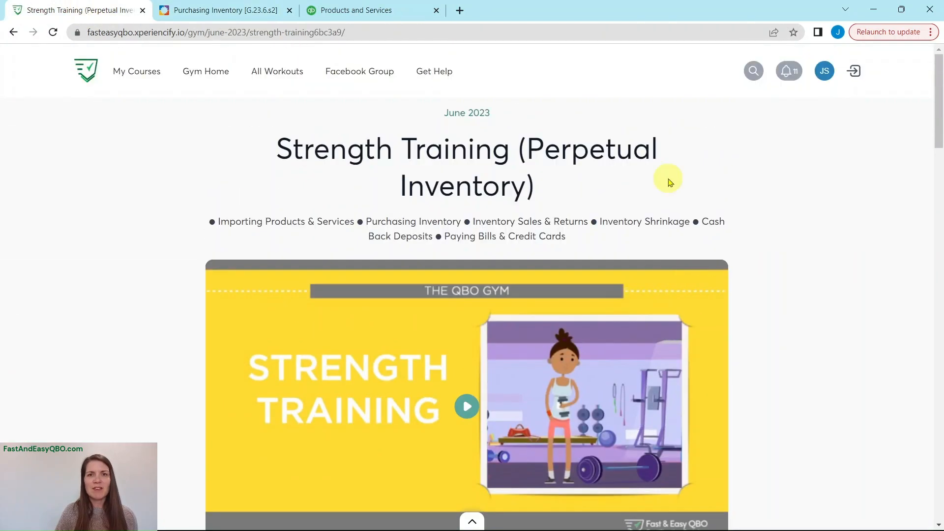
{"action": "scroll", "coordinate": [825, 302], "scroll_direction": "down", "scroll_amount": 5}
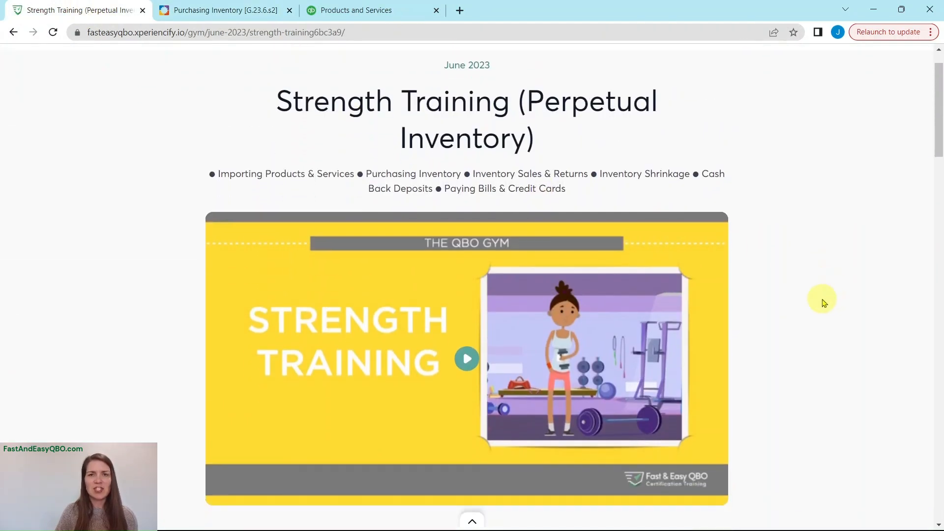
{"action": "scroll", "coordinate": [824, 301], "scroll_direction": "down", "scroll_amount": 2}
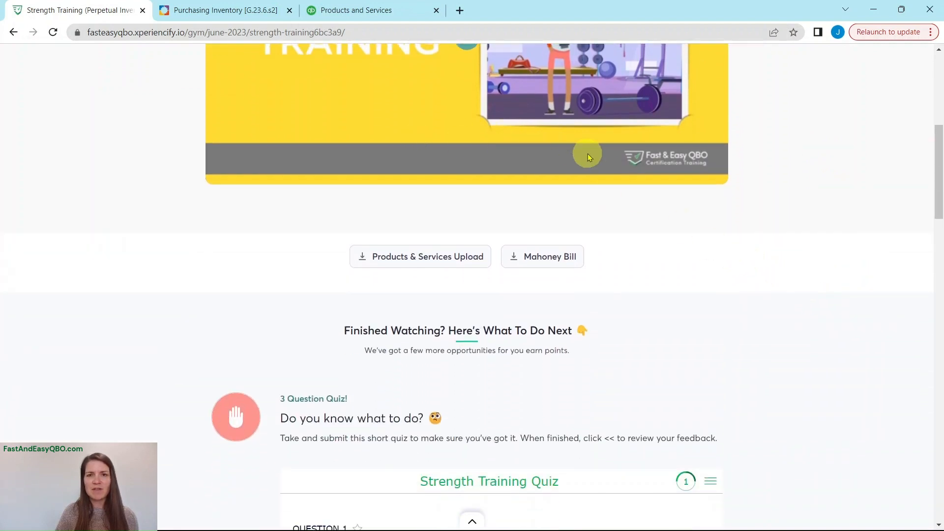
{"action": "left_click", "coordinate": [540, 261]}
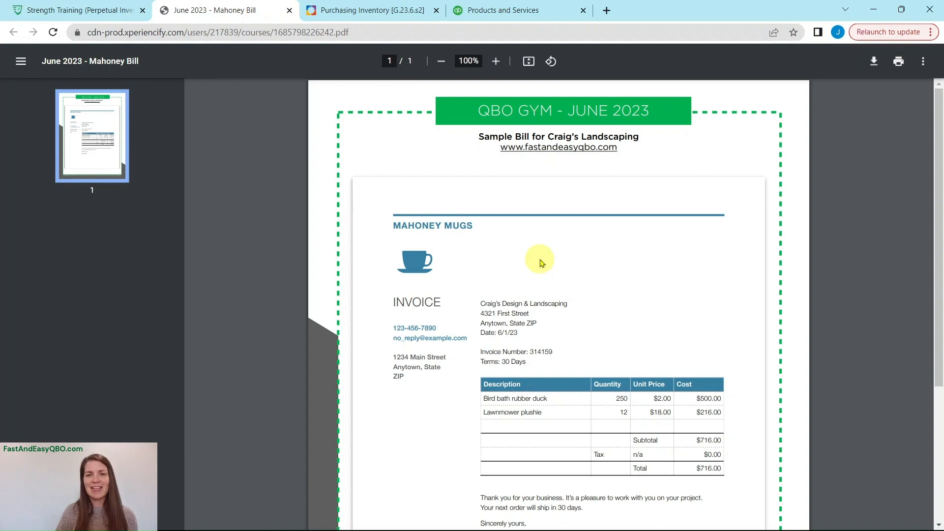
{"action": "scroll", "coordinate": [750, 263], "scroll_direction": "down", "scroll_amount": 3}
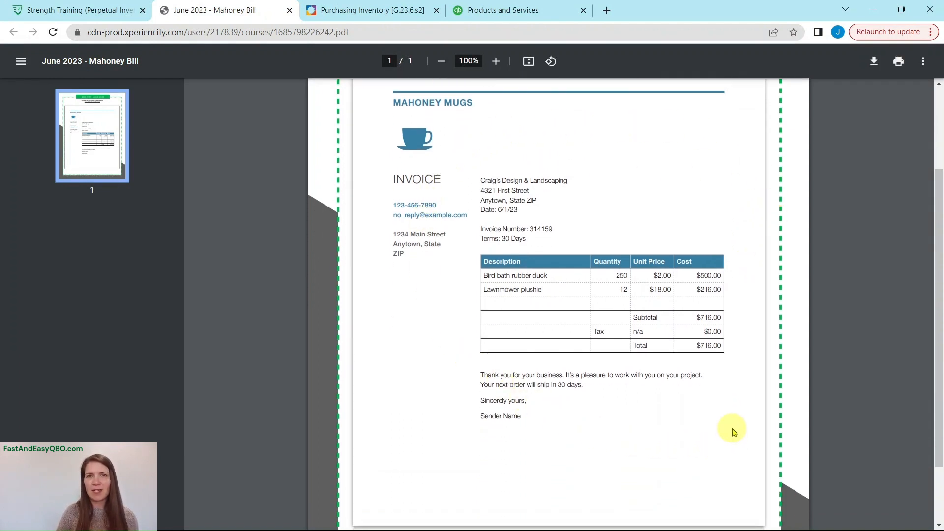
Return to the Purchasing Inventory exercise and read the Buying inventory on credit section and its Step 1
{"action": "left_click", "coordinate": [373, 12]}
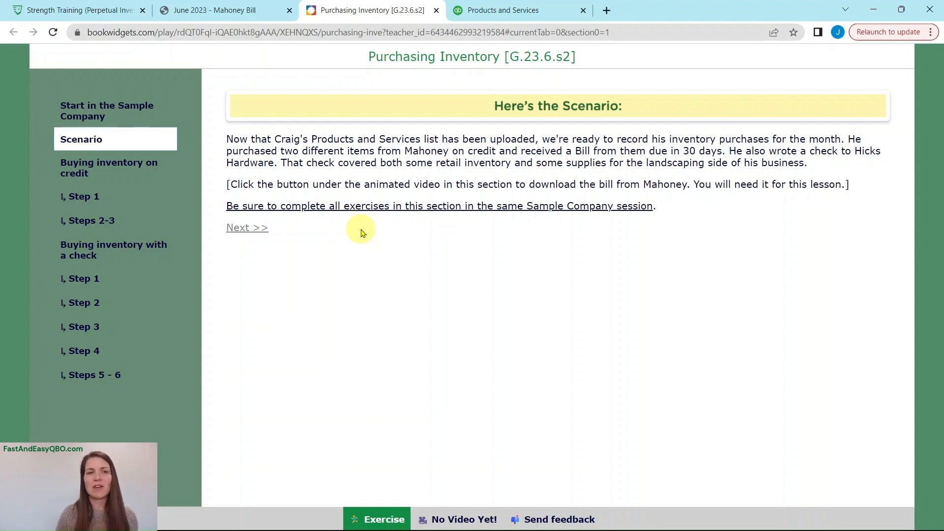
{"action": "left_click", "coordinate": [98, 168]}
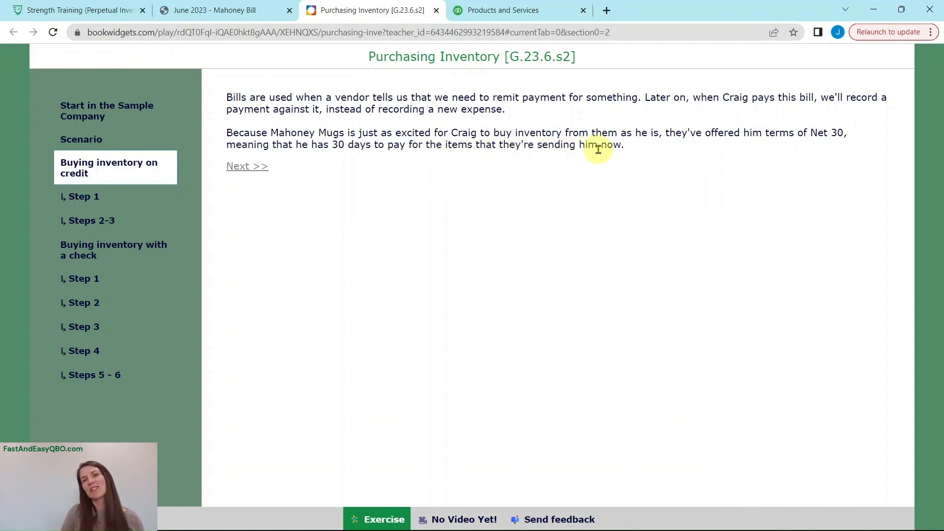
{"action": "left_click", "coordinate": [92, 201]}
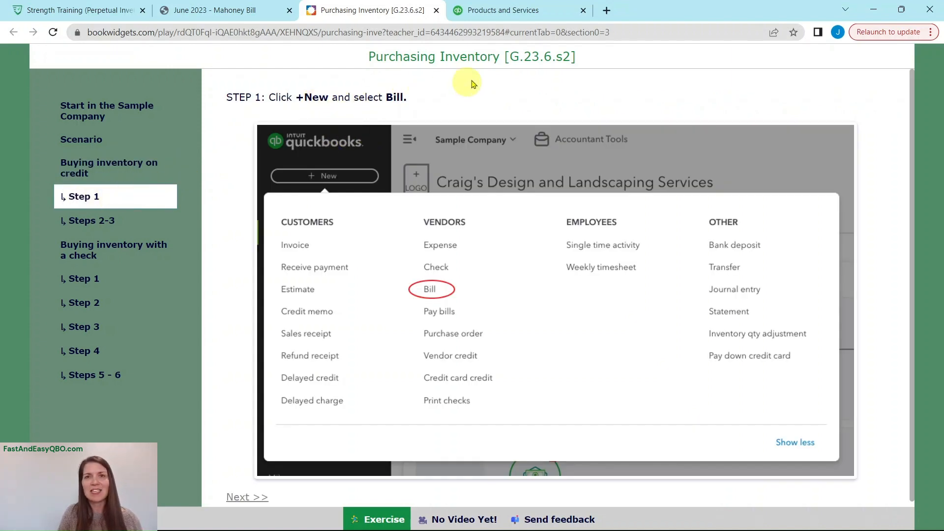
Switch to the QuickBooks sample company and start a new vendor Bill
{"action": "left_click", "coordinate": [503, 14]}
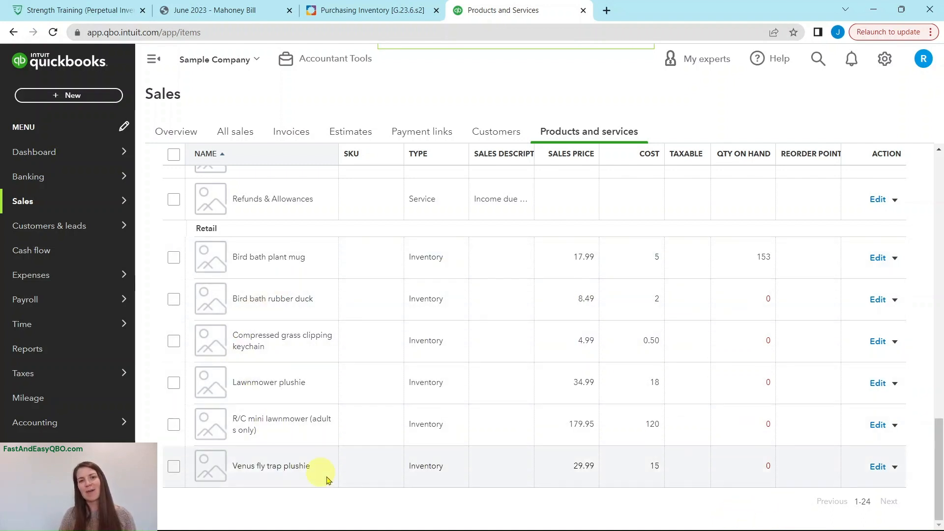
{"action": "mouse_move", "coordinate": [594, 530]}
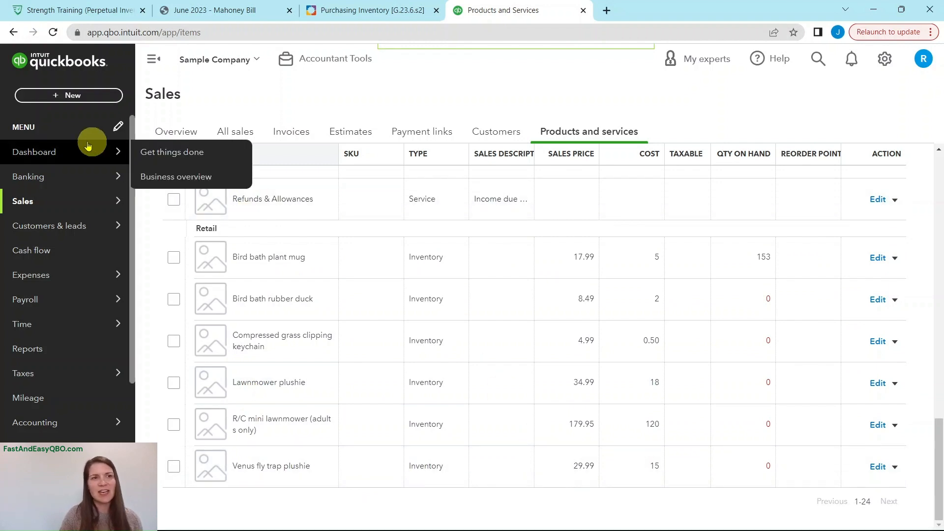
{"action": "left_click", "coordinate": [334, 11]}
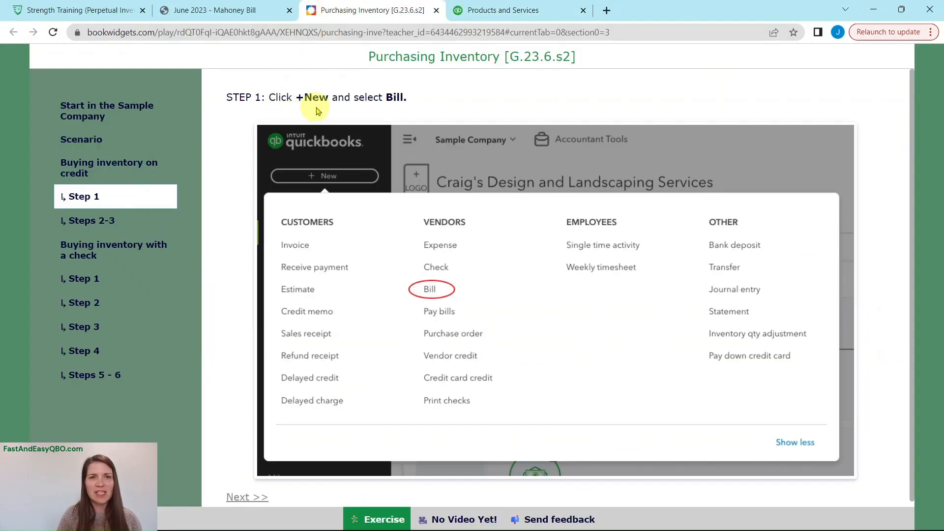
{"action": "left_click", "coordinate": [504, 12]}
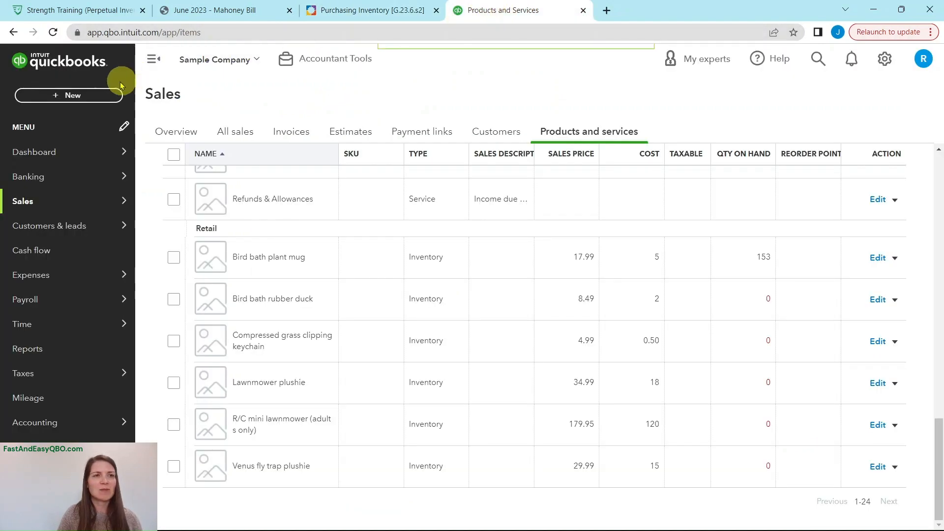
{"action": "left_click", "coordinate": [70, 98]}
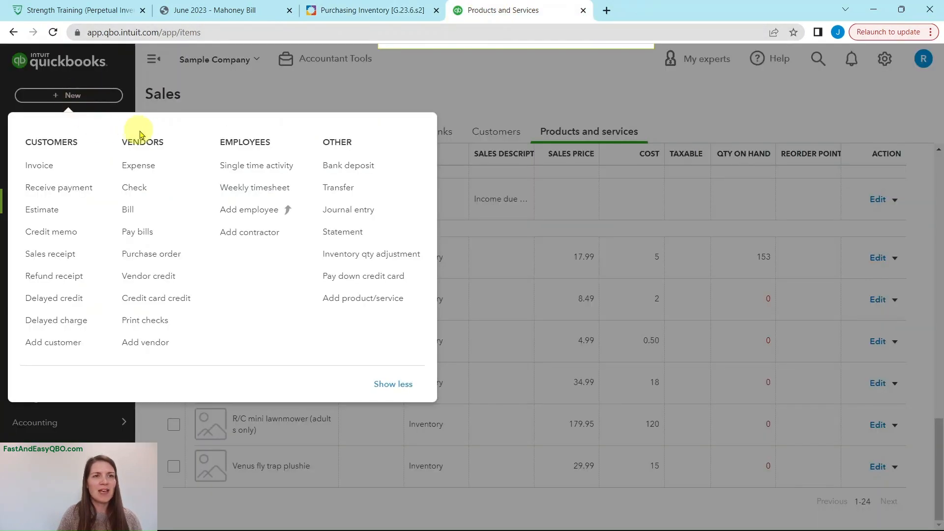
{"action": "left_click", "coordinate": [131, 210]}
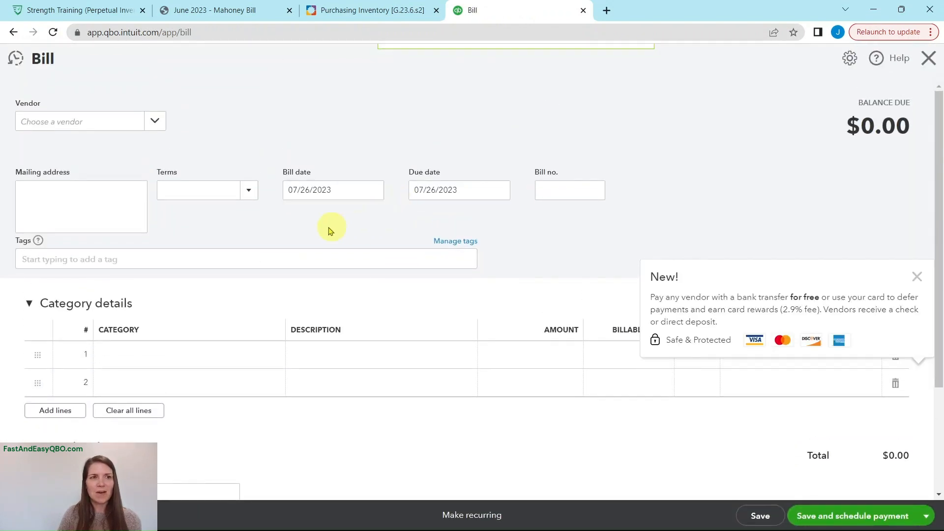
Consult Steps 2-3 of the exercise and choose Mahoney Mugs as the bill's vendor
{"action": "left_click", "coordinate": [322, 10]}
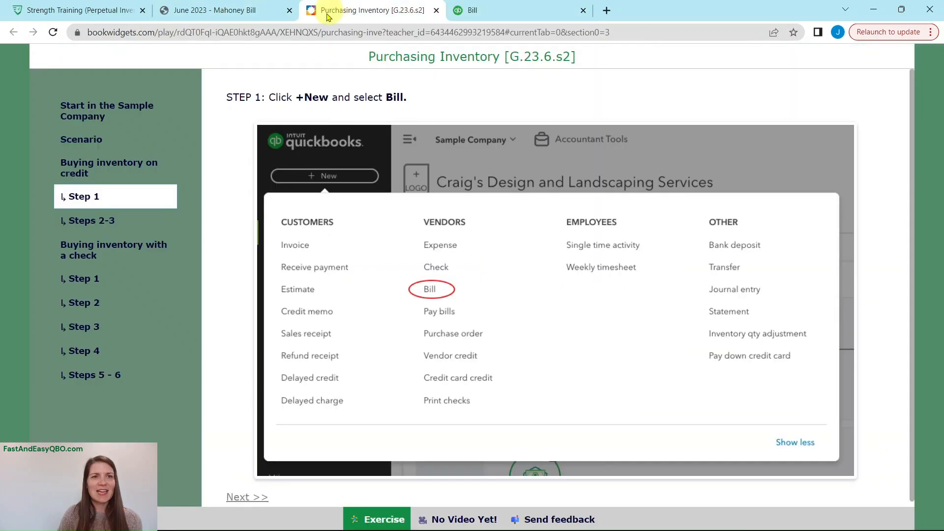
{"action": "left_click", "coordinate": [105, 217]}
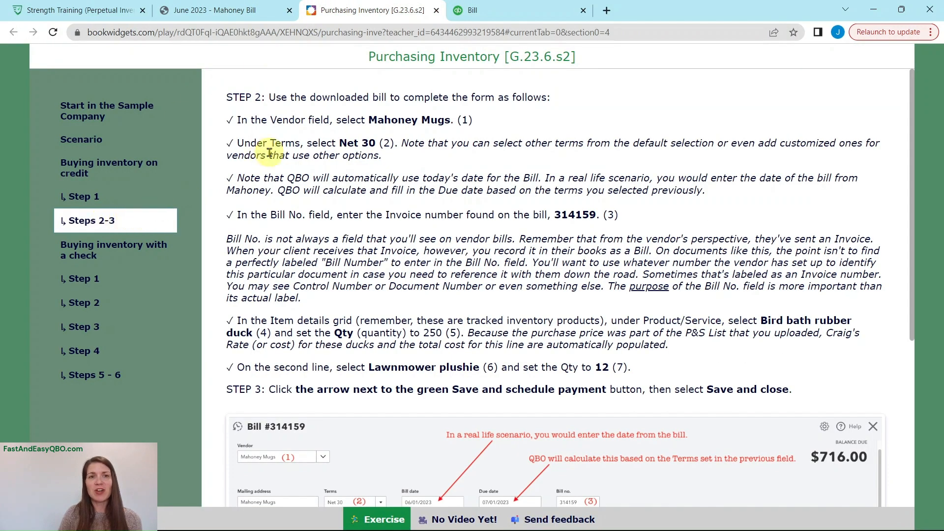
{"action": "left_click", "coordinate": [510, 14]}
{"action": "left_click", "coordinate": [130, 113]}
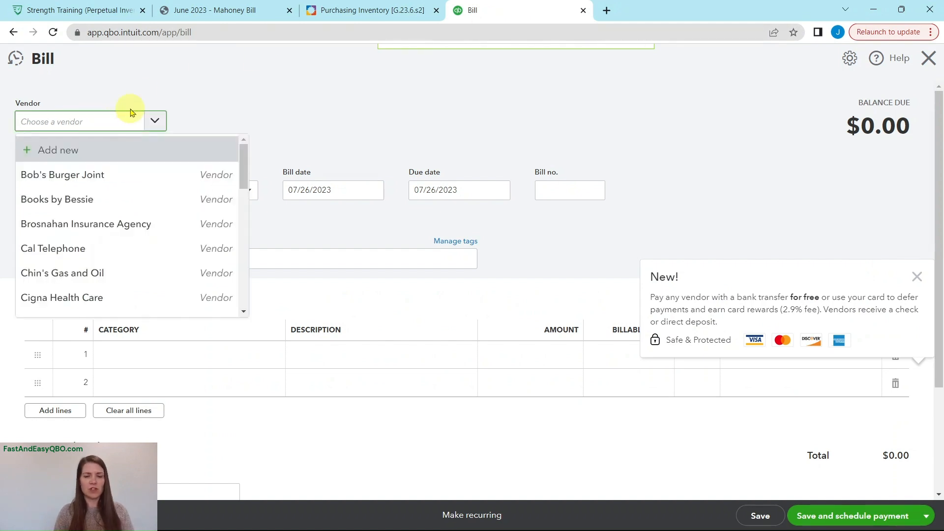
{"action": "type", "text": "mahoney"}
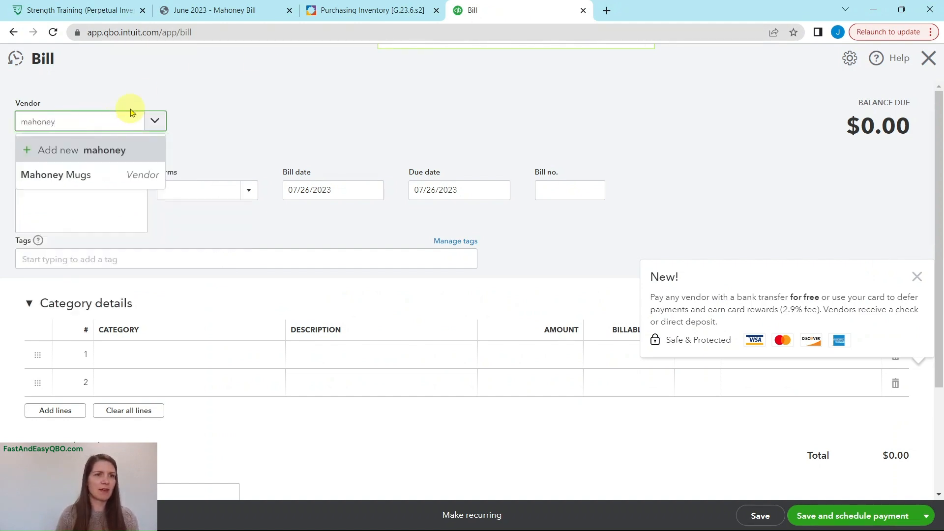
{"action": "left_click", "coordinate": [127, 175]}
Check the exercise's payment terms instruction and set the bill's terms to Net 30
{"action": "left_click", "coordinate": [344, 11]}
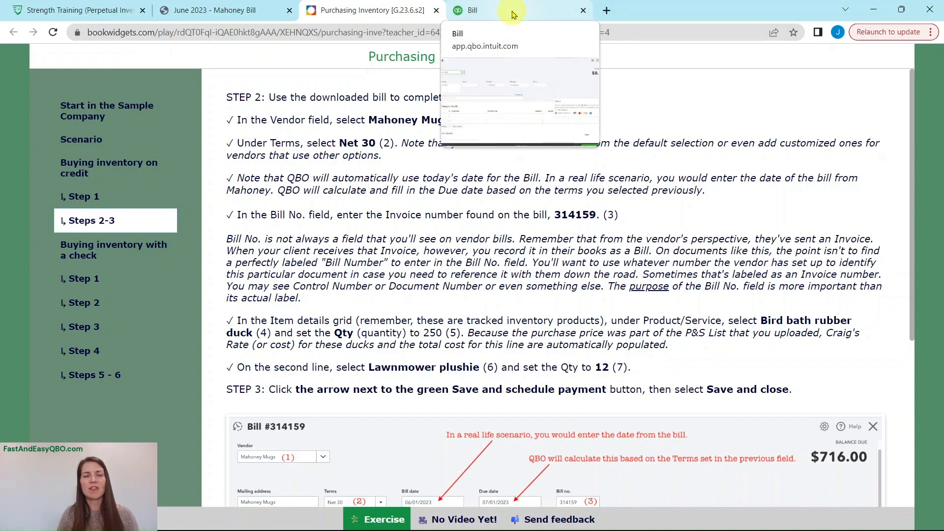
{"action": "left_click", "coordinate": [504, 18]}
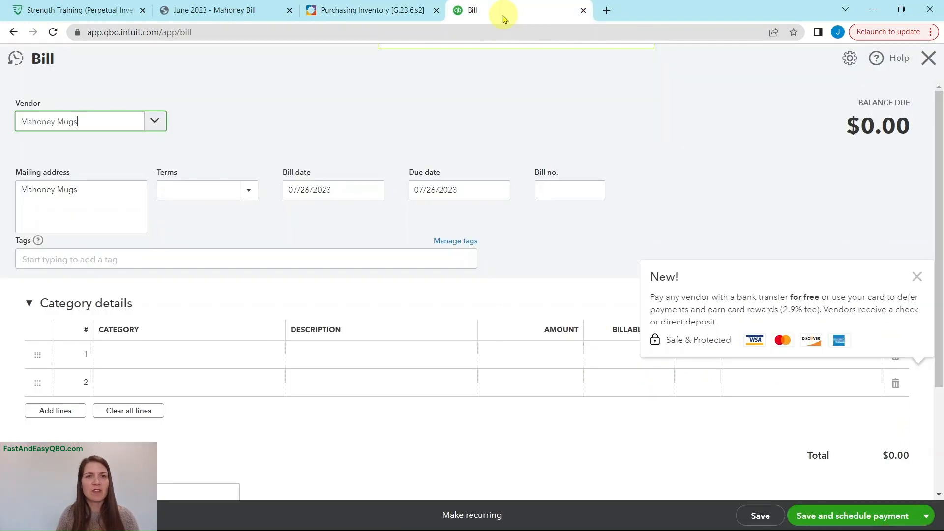
{"action": "left_click", "coordinate": [249, 192]}
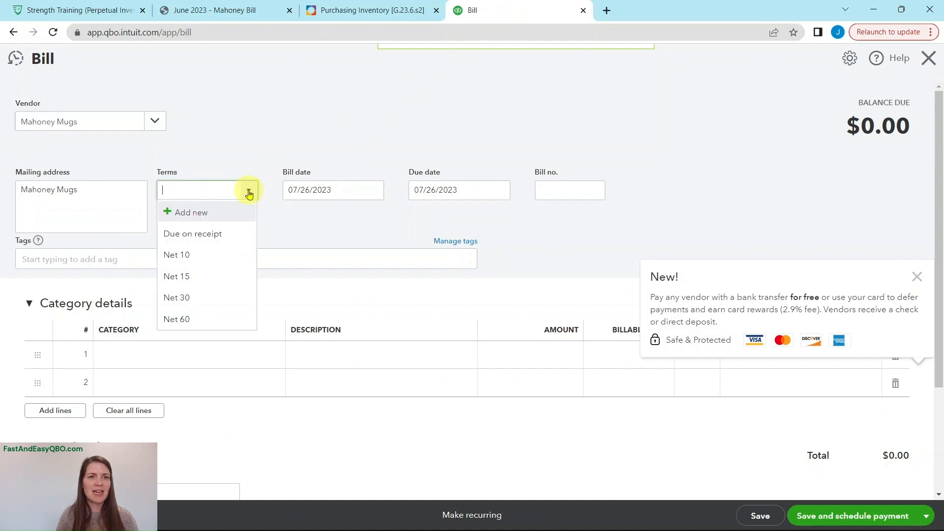
{"action": "left_click", "coordinate": [178, 299]}
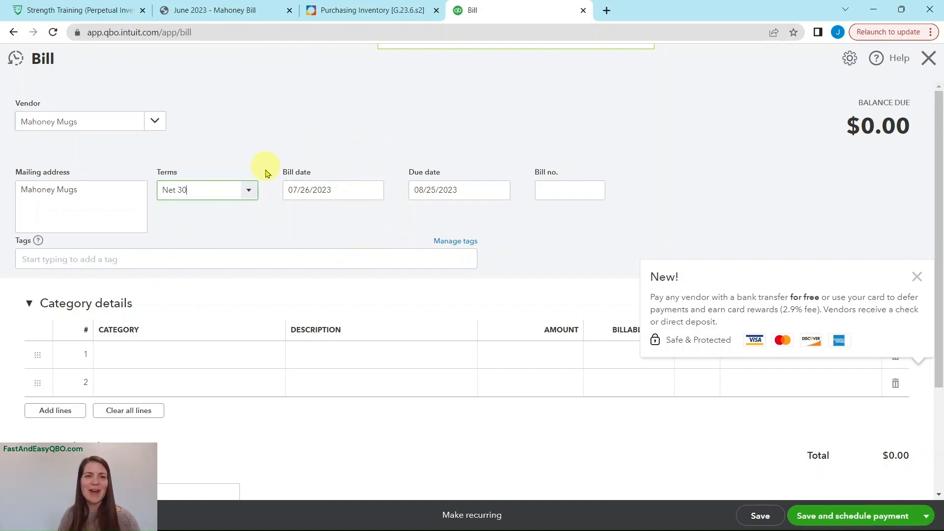
Compare the exercise's notes on the bill date and bill number with the details on the Mahoney Mugs invoice
{"action": "left_click", "coordinate": [359, 11]}
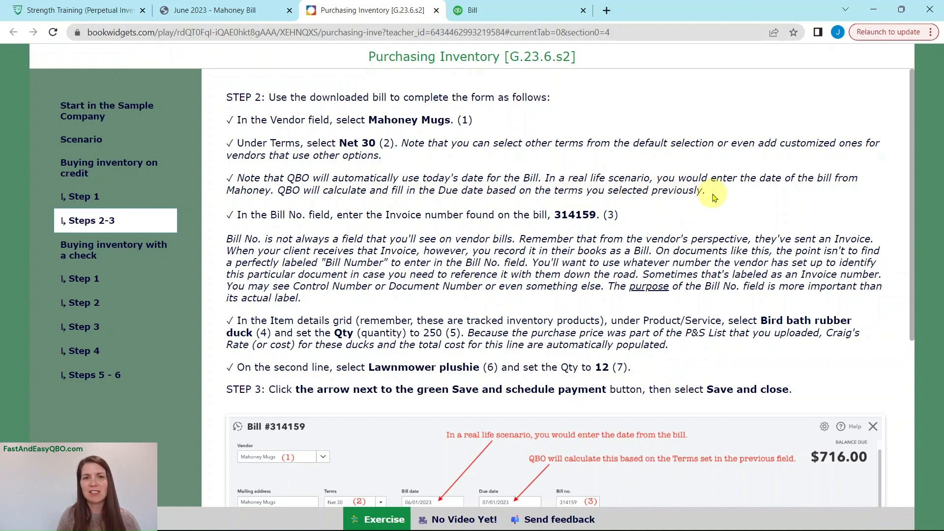
{"action": "left_click", "coordinate": [231, 10]}
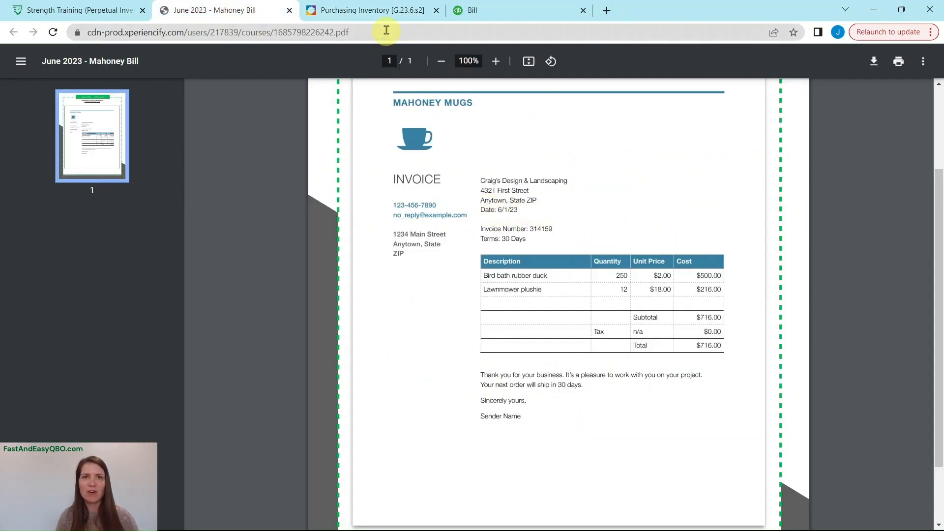
{"action": "left_click", "coordinate": [386, 11]}
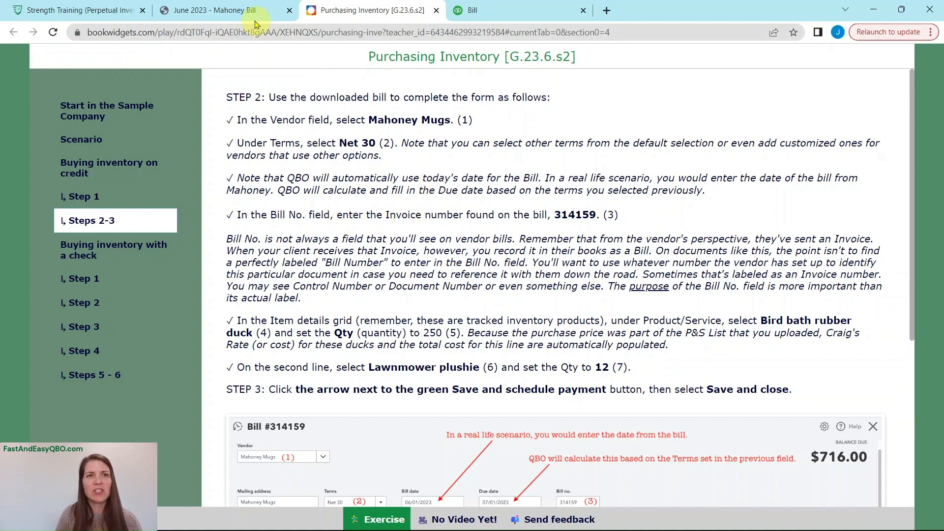
{"action": "left_click", "coordinate": [238, 12]}
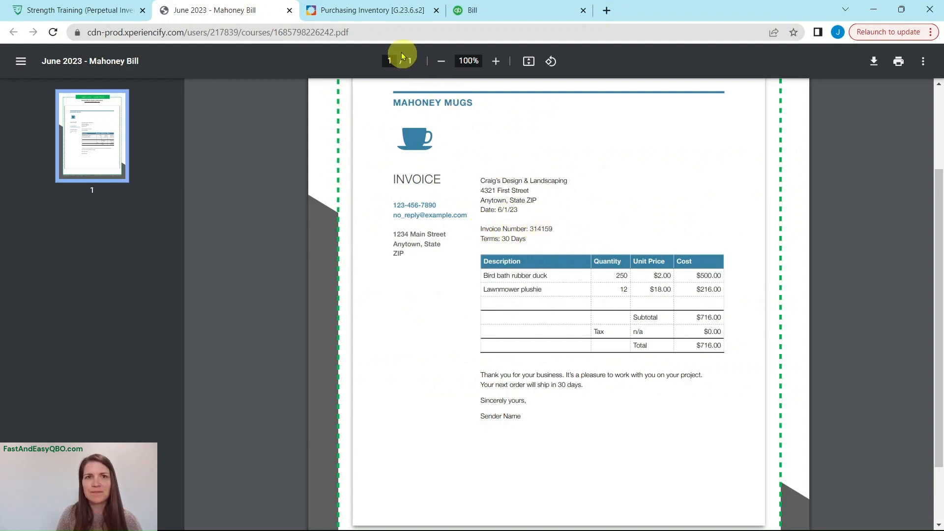
{"action": "left_click", "coordinate": [385, 17]}
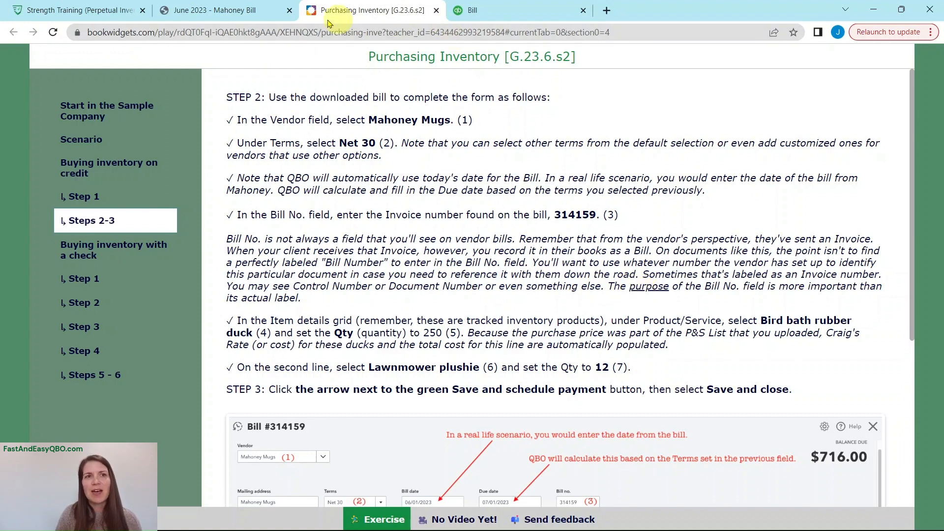
{"action": "left_click", "coordinate": [241, 14]}
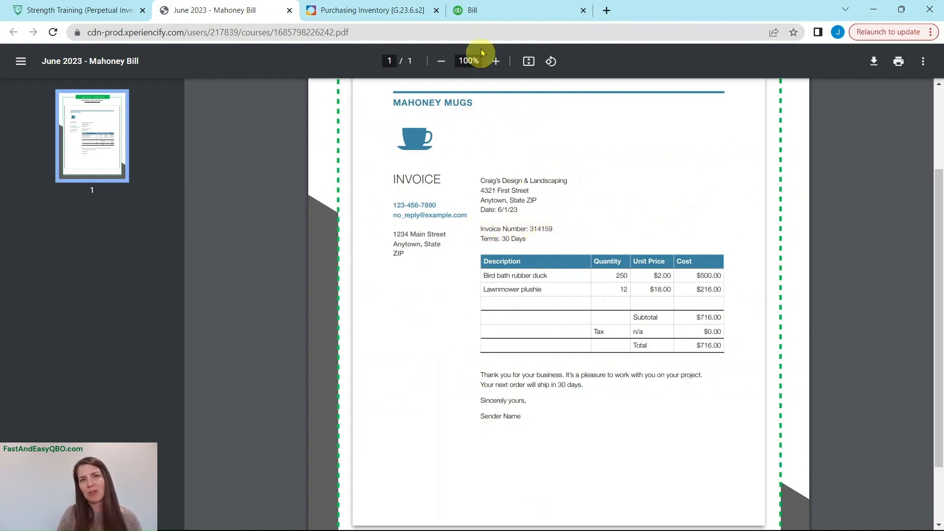
{"action": "left_click", "coordinate": [480, 14]}
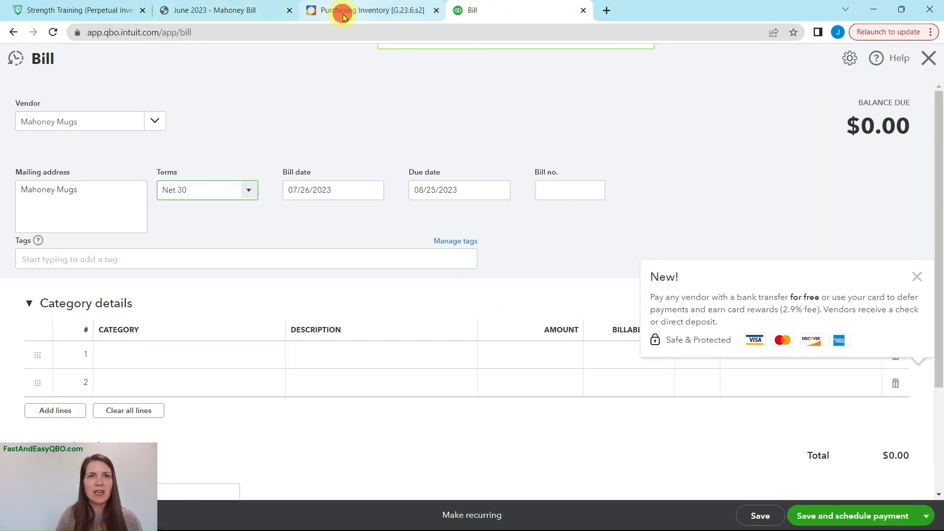
Enter the vendor's invoice number 314159 as the bill number and dismiss the vendor payment promotion
{"action": "left_click", "coordinate": [326, 10]}
{"action": "left_click_drag", "start_coordinate": [565, 215], "coordinate": [591, 215]}
{"action": "left_click", "coordinate": [535, 15]}
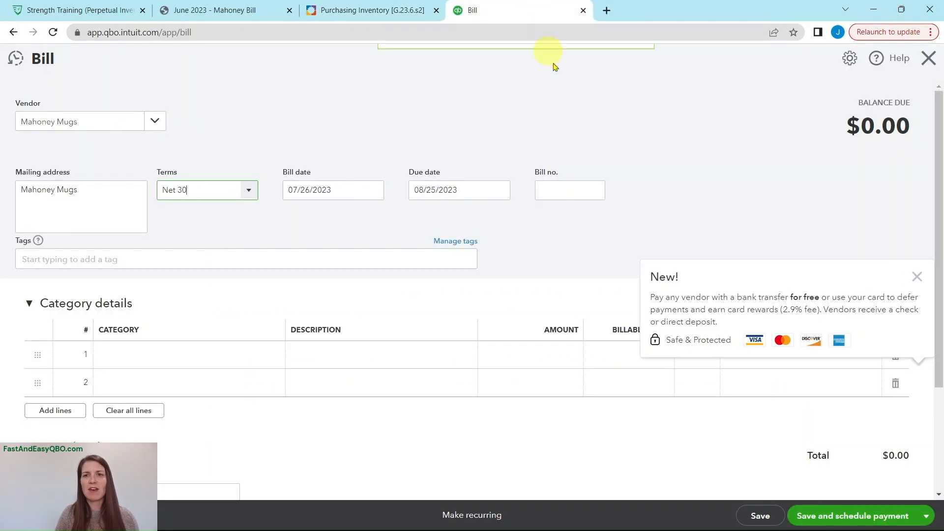
{"action": "left_click", "coordinate": [564, 185]}
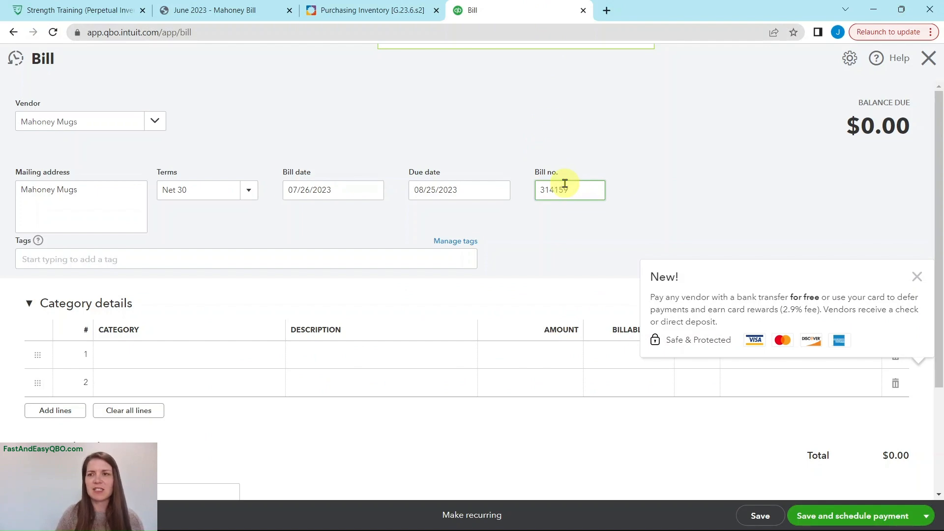
{"action": "left_click", "coordinate": [918, 276]}
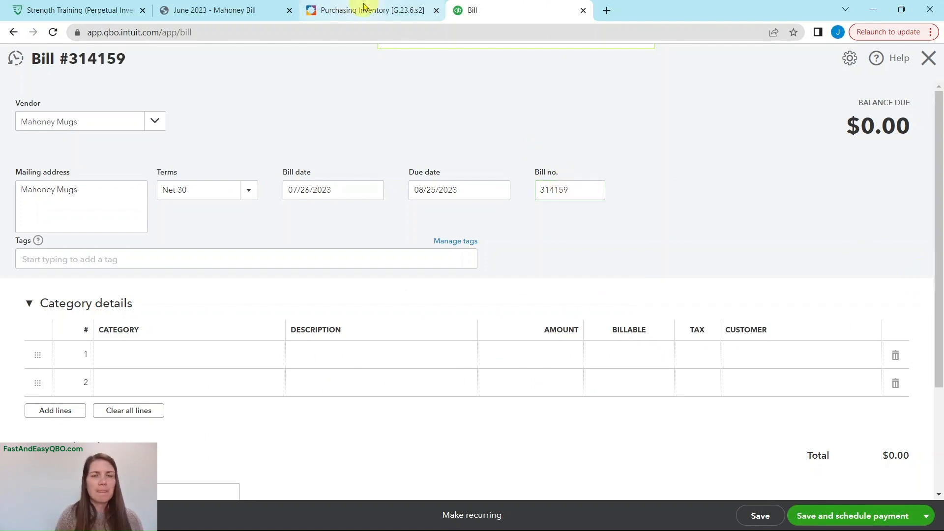
Read the exercise's item details instructions and review the product lines on the Mahoney Mugs invoice
{"action": "left_click", "coordinate": [364, 9]}
{"action": "scroll", "coordinate": [317, 290], "scroll_direction": "down", "scroll_amount": 1}
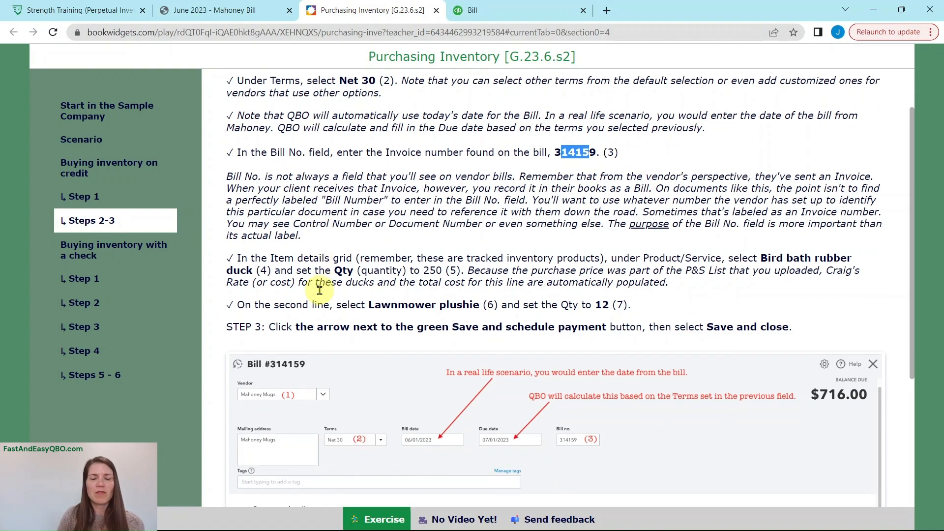
{"action": "scroll", "coordinate": [319, 290], "scroll_direction": "down", "scroll_amount": 1}
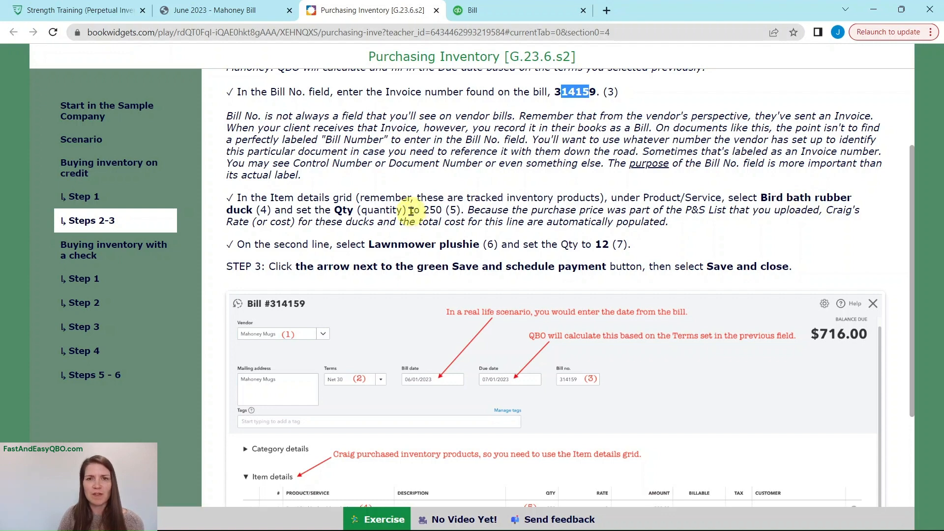
{"action": "left_click", "coordinate": [226, 12]}
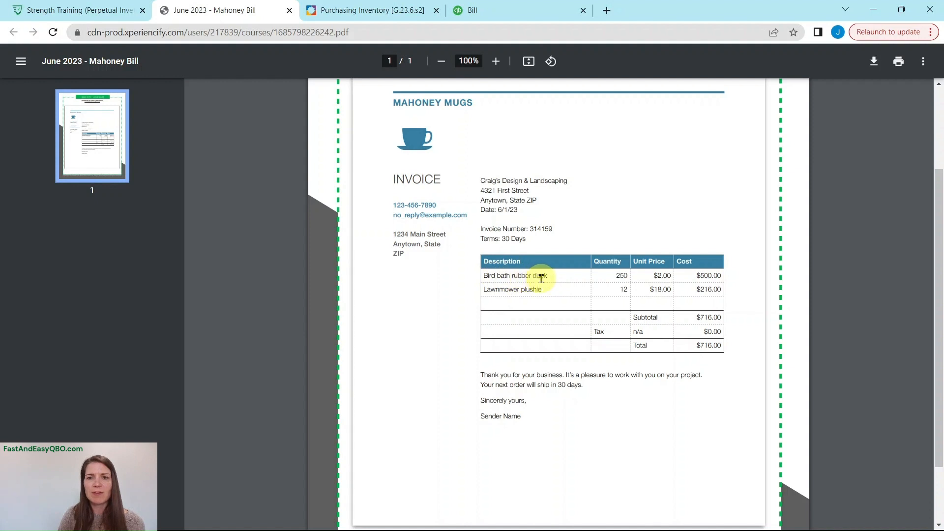
Collapse the bill's category details grid and expand its item details grid
{"action": "left_click", "coordinate": [482, 12]}
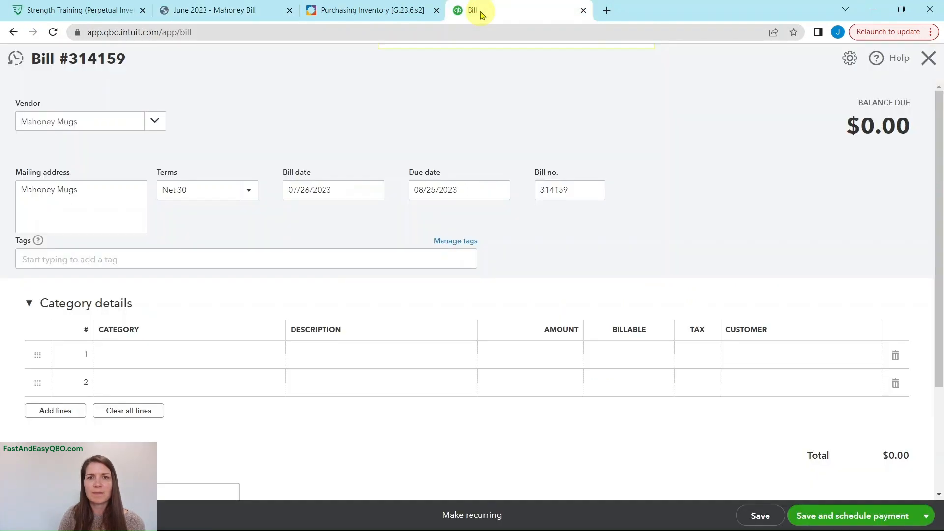
{"action": "left_click", "coordinate": [31, 304]}
{"action": "left_click", "coordinate": [28, 348]}
{"action": "scroll", "coordinate": [170, 360], "scroll_direction": "down", "scroll_amount": 1}
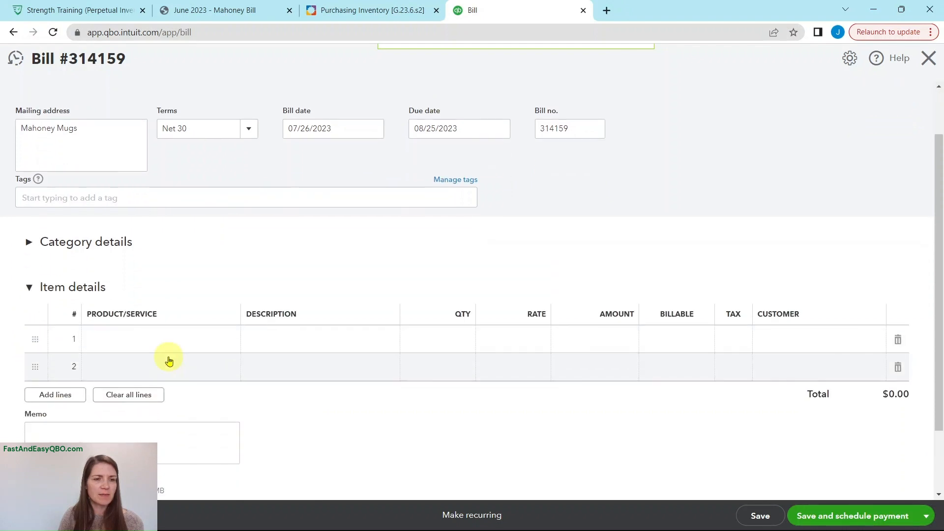
Add Bird bath rubber duck as the bill's first item line with a quantity of 250
{"action": "left_click", "coordinate": [166, 345]}
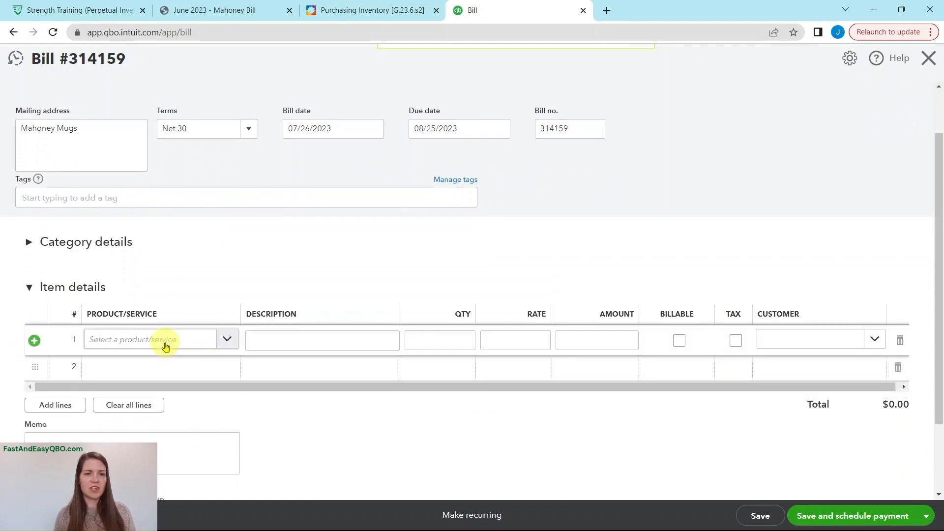
{"action": "left_click", "coordinate": [166, 346]}
{"action": "type", "text": "bird"}
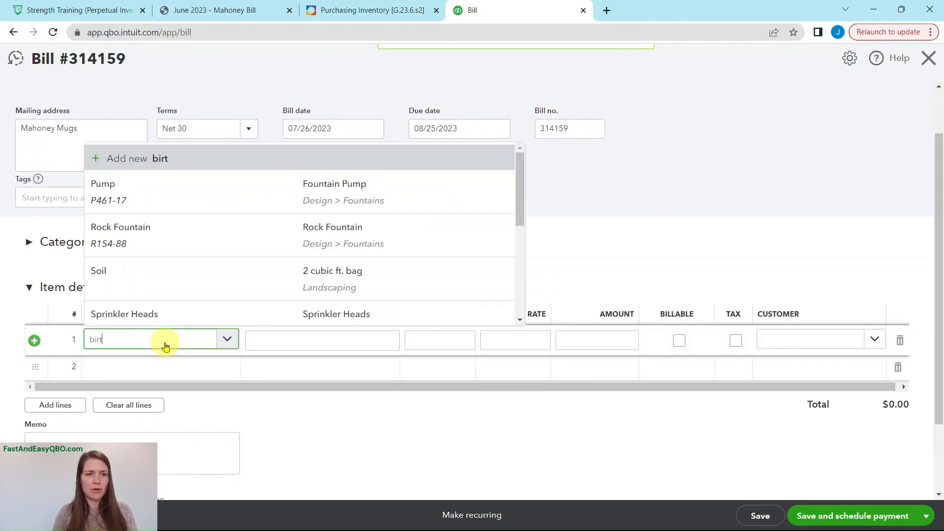
{"action": "type", "text": " bath"}
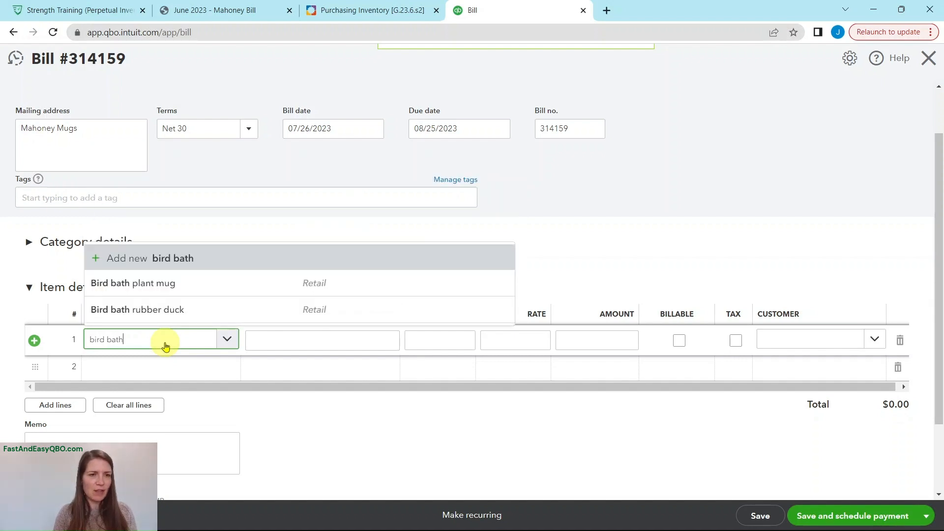
{"action": "left_click", "coordinate": [178, 315]}
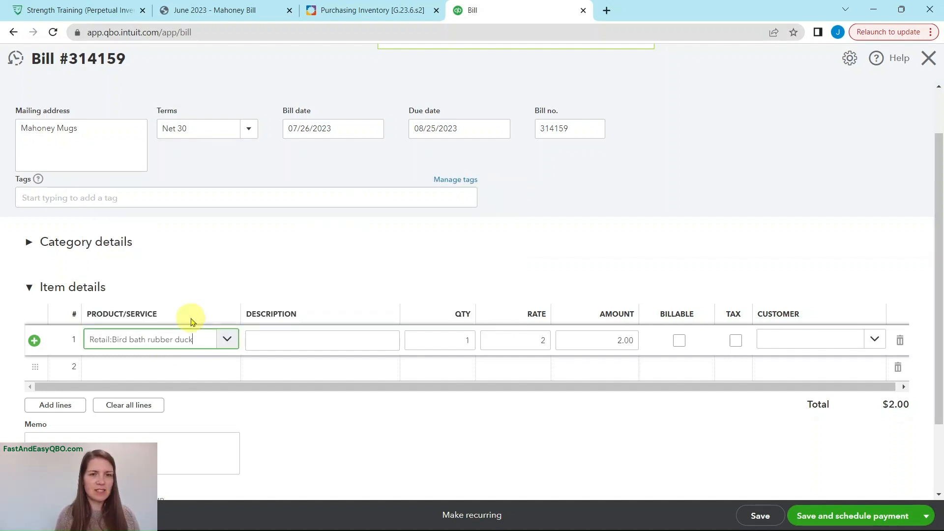
{"action": "left_click_drag", "start_coordinate": [463, 340], "coordinate": [473, 341]}
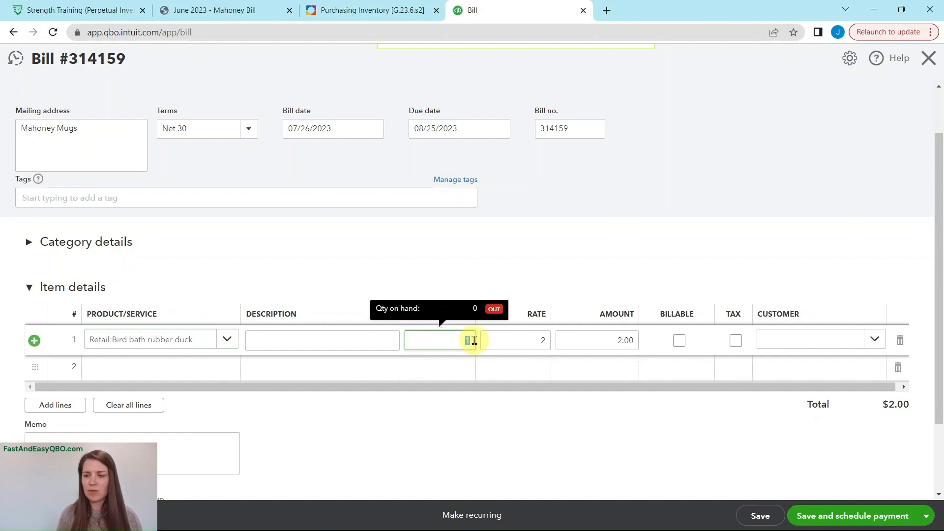
{"action": "key", "text": "Tab"}
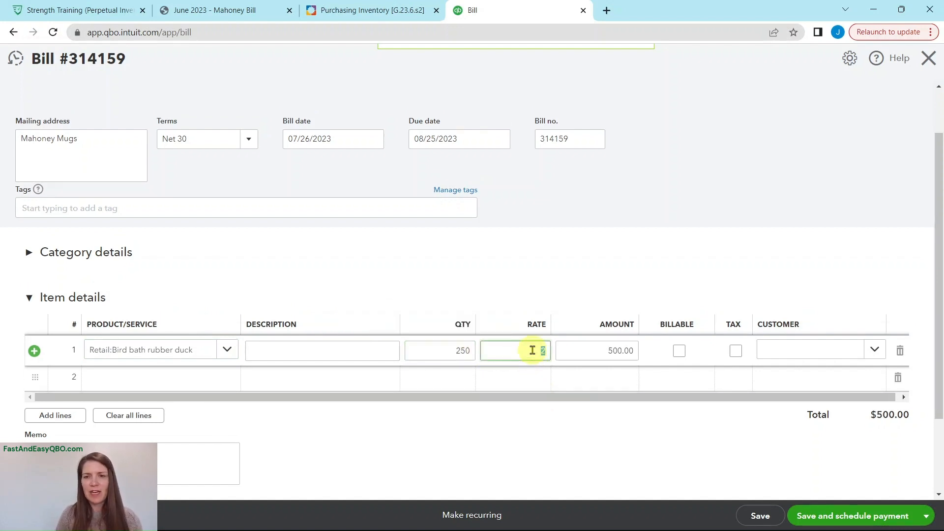
Compare the rubber duck line's rate and amount with the Mahoney Mugs invoice and check the exercise's instructions for the second line
{"action": "left_click", "coordinate": [249, 12]}
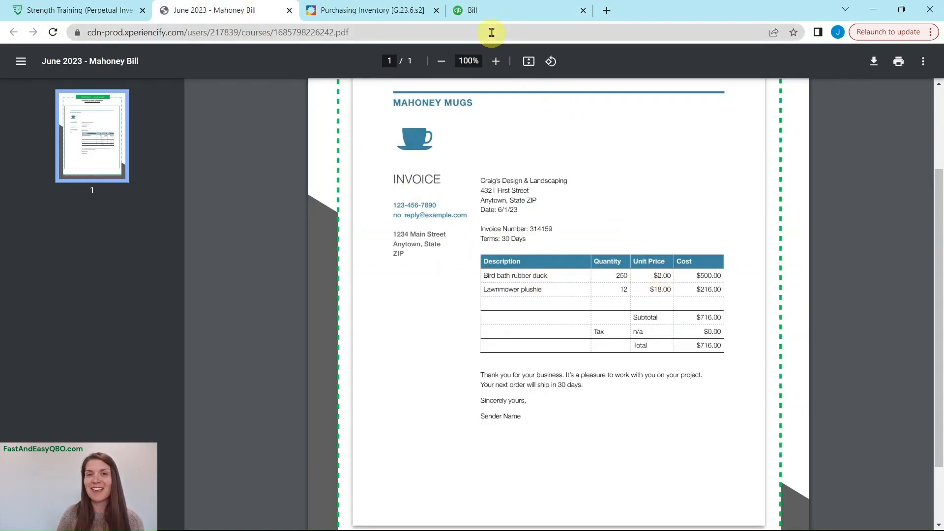
{"action": "left_click", "coordinate": [490, 10]}
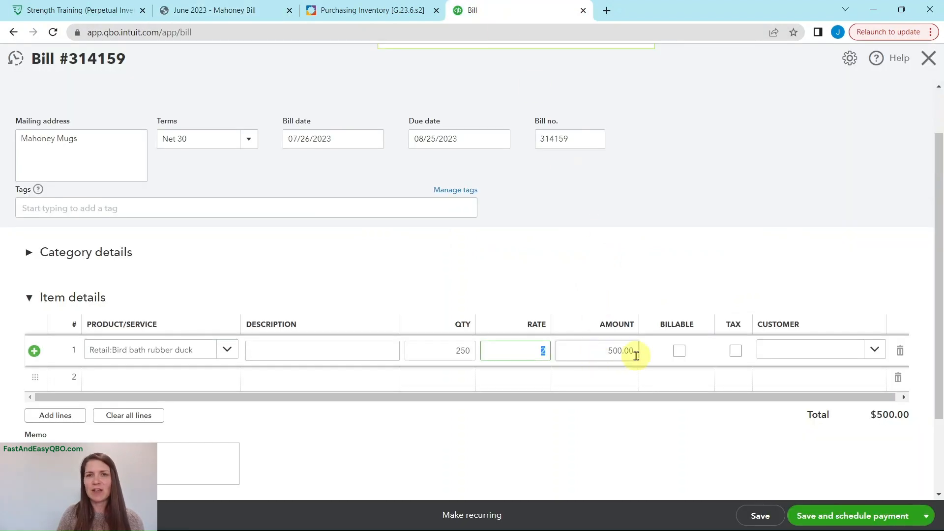
{"action": "left_click", "coordinate": [366, 15]}
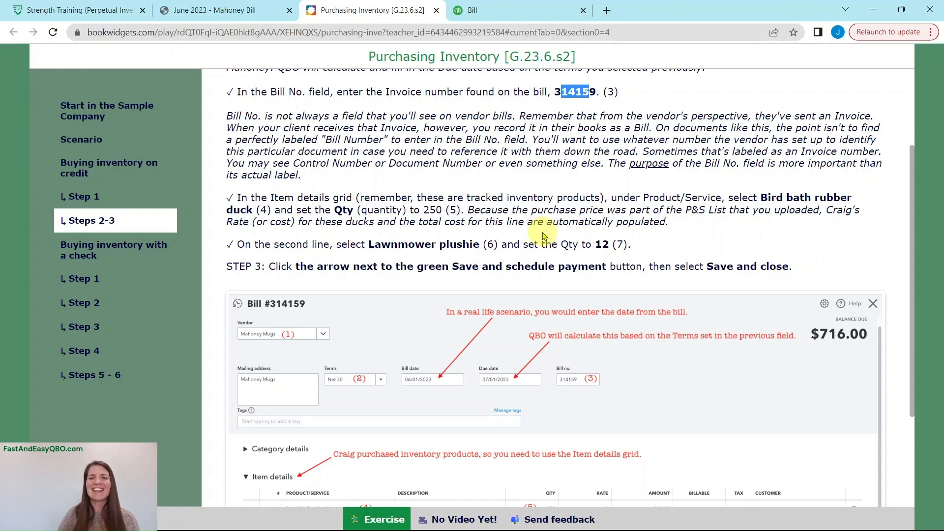
{"action": "left_click", "coordinate": [505, 20]}
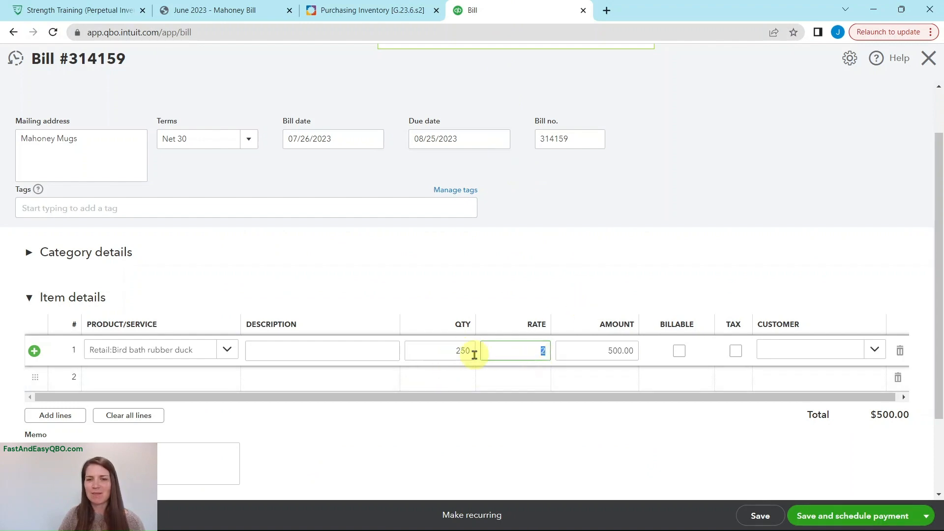
{"action": "left_click", "coordinate": [389, 11]}
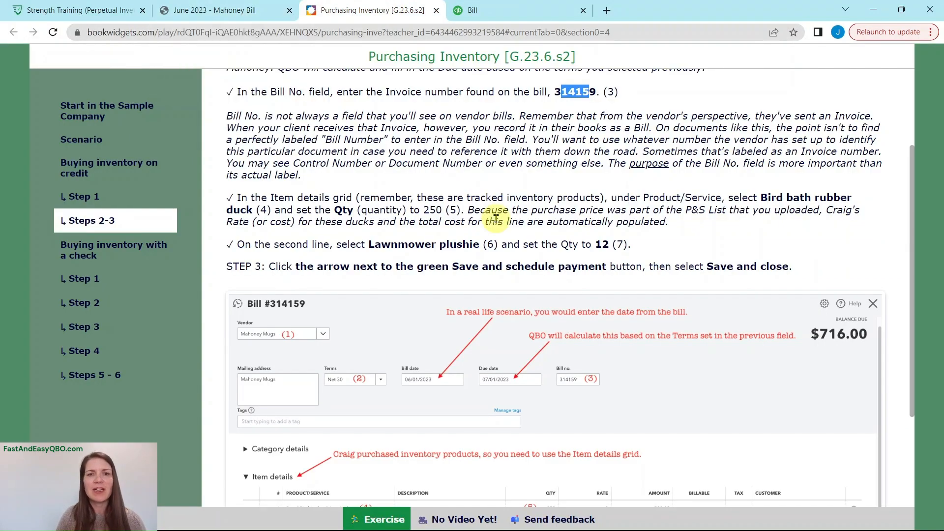
{"action": "left_click", "coordinate": [244, 18]}
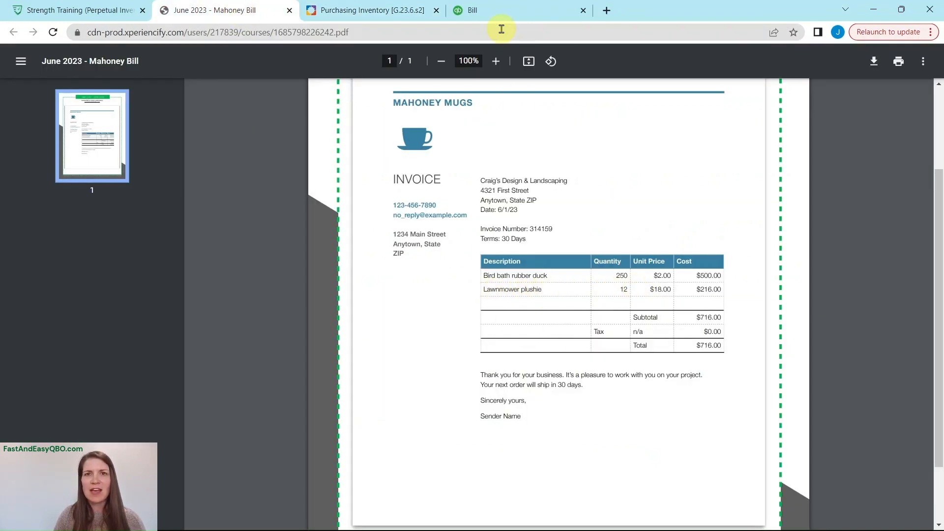
Add Lawnmower plushie as the bill's second item line with the invoice quantity of 12
{"action": "left_click", "coordinate": [501, 12]}
{"action": "left_click", "coordinate": [179, 379]}
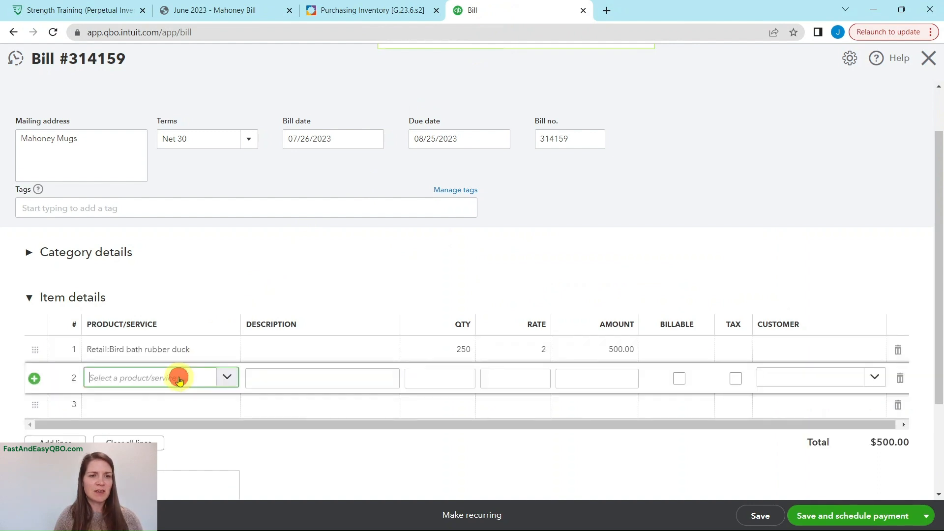
{"action": "type", "text": "plush"}
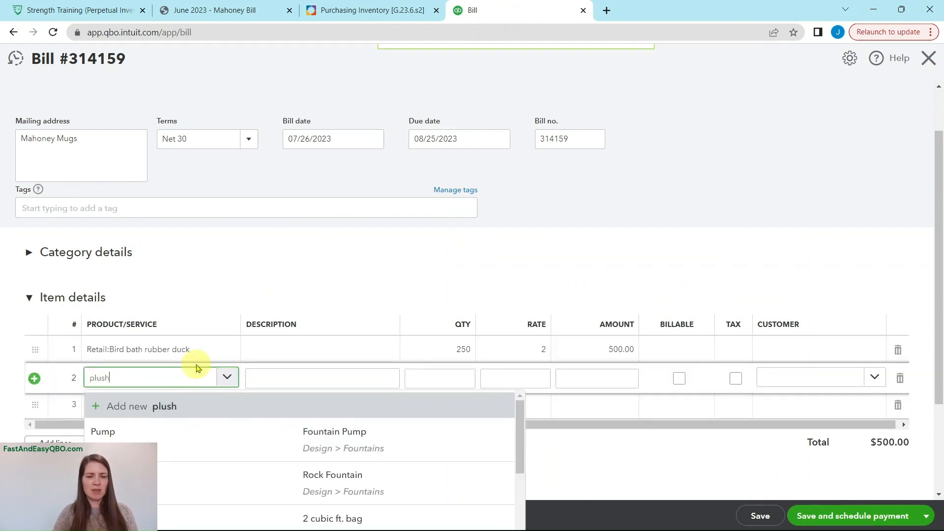
{"action": "type", "text": "ie"}
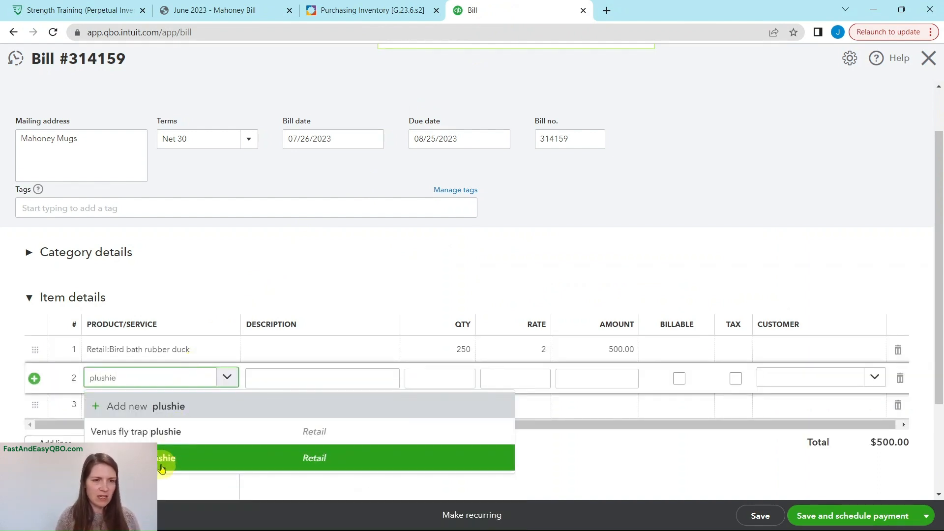
{"action": "left_click", "coordinate": [162, 458]}
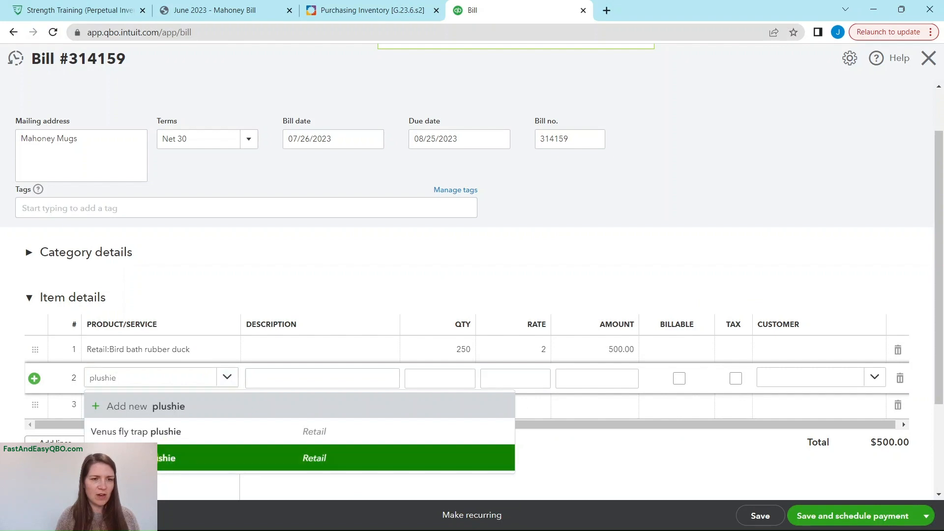
{"action": "left_click", "coordinate": [468, 382]}
{"action": "left_click", "coordinate": [248, 14]}
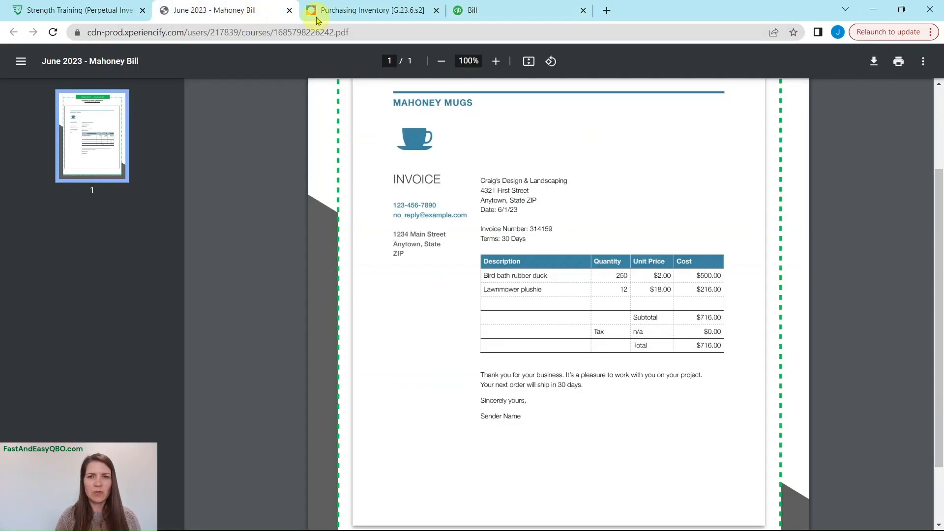
{"action": "left_click", "coordinate": [462, 12]}
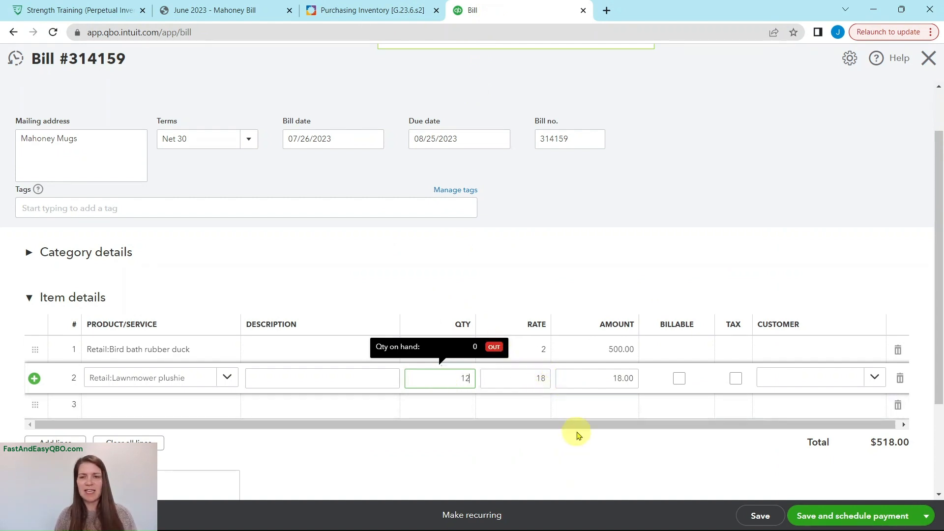
{"action": "key", "text": "Tab"}
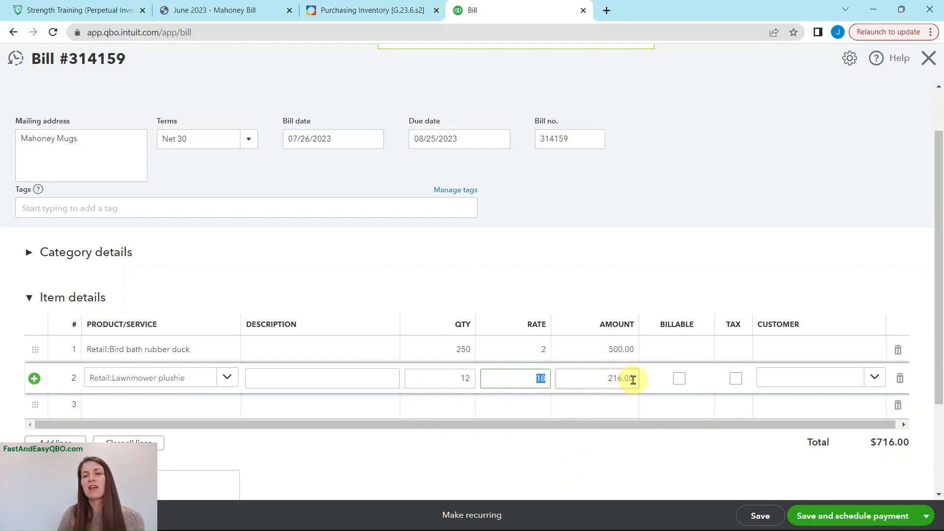
Consult Step 3 of the exercise, then save and close the Mahoney Mugs bill
{"action": "left_click", "coordinate": [376, 11]}
{"action": "scroll", "coordinate": [541, 302], "scroll_direction": "down", "scroll_amount": 3}
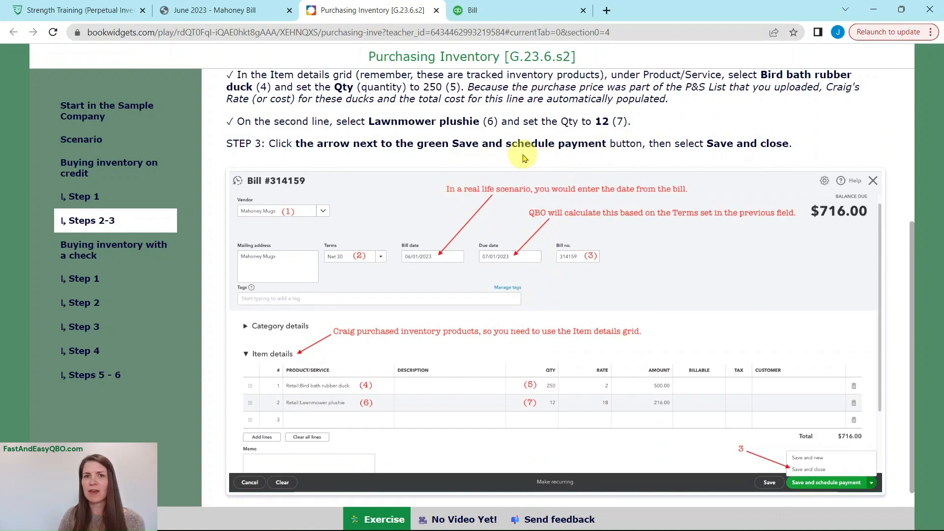
{"action": "left_click", "coordinate": [536, 10]}
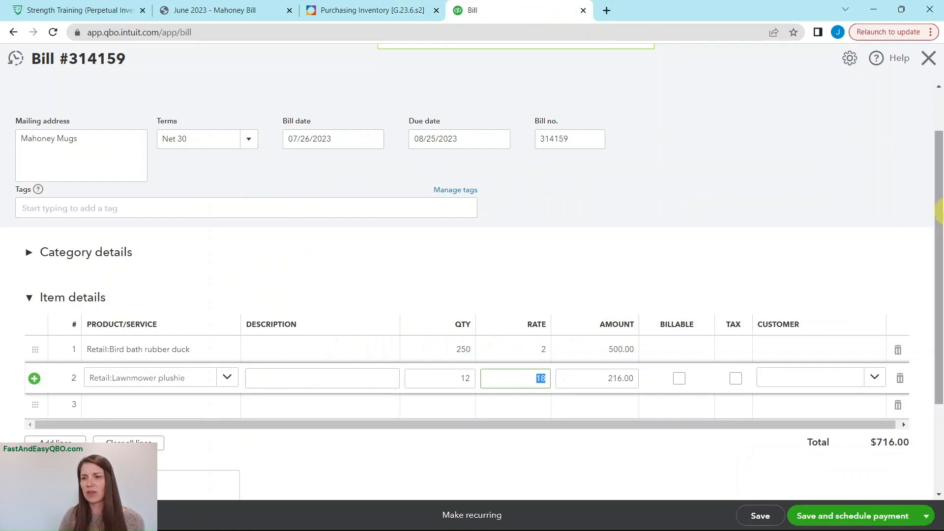
{"action": "left_click", "coordinate": [927, 518]}
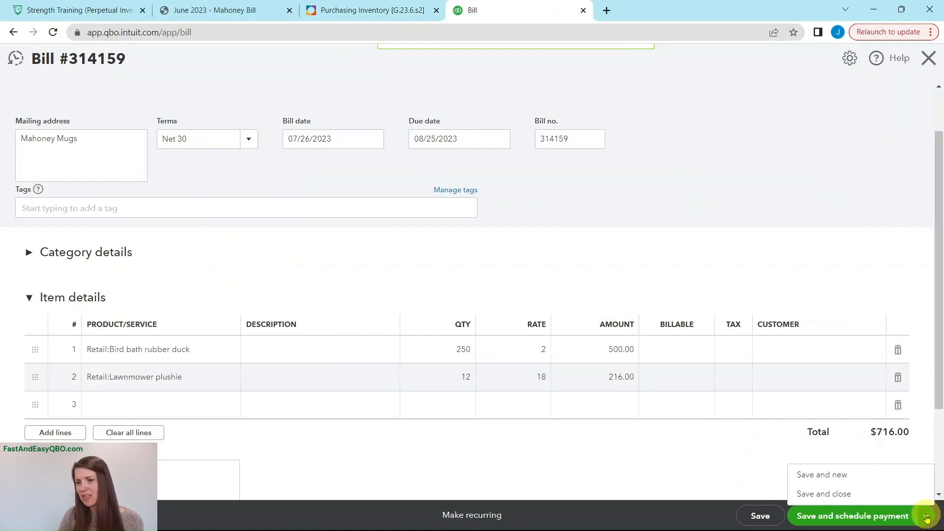
{"action": "left_click", "coordinate": [810, 496]}
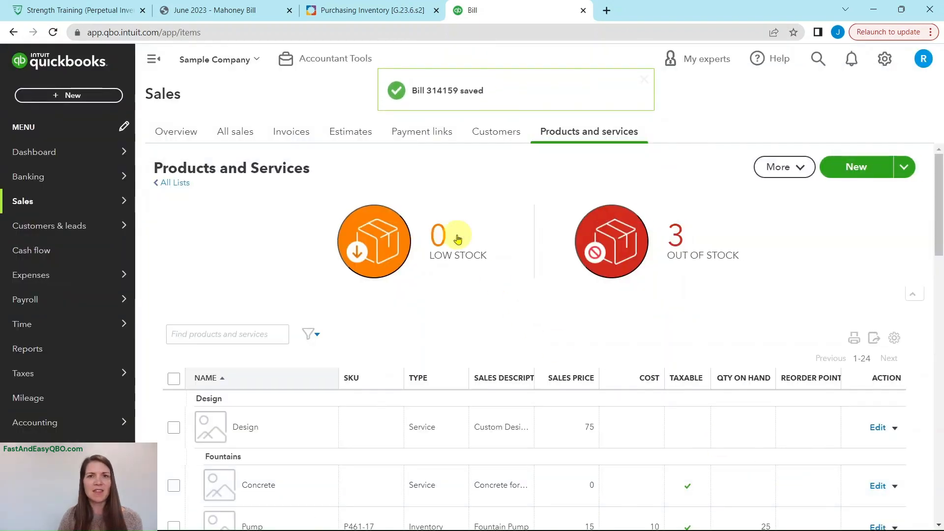
Read the exercise's introduction to buying inventory with a check and its Step 1 instruction
{"action": "left_click", "coordinate": [356, 10]}
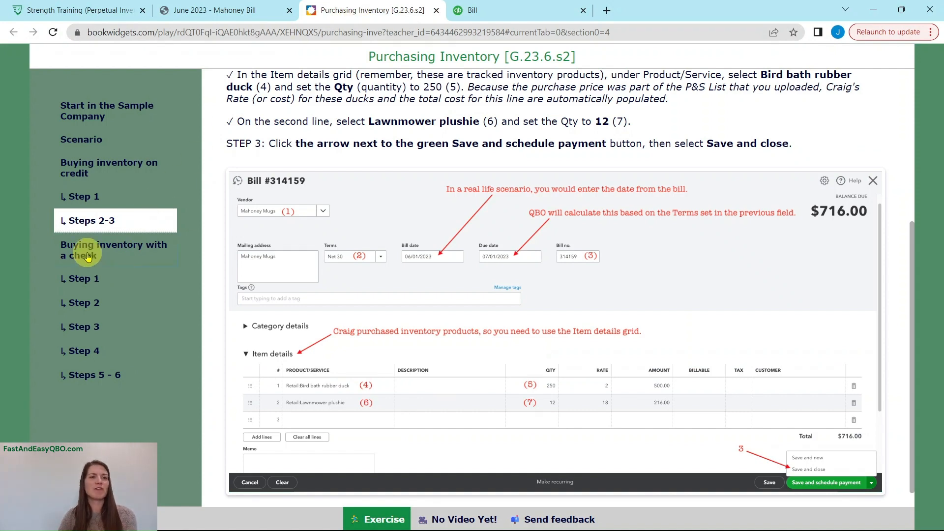
{"action": "left_click", "coordinate": [108, 255]}
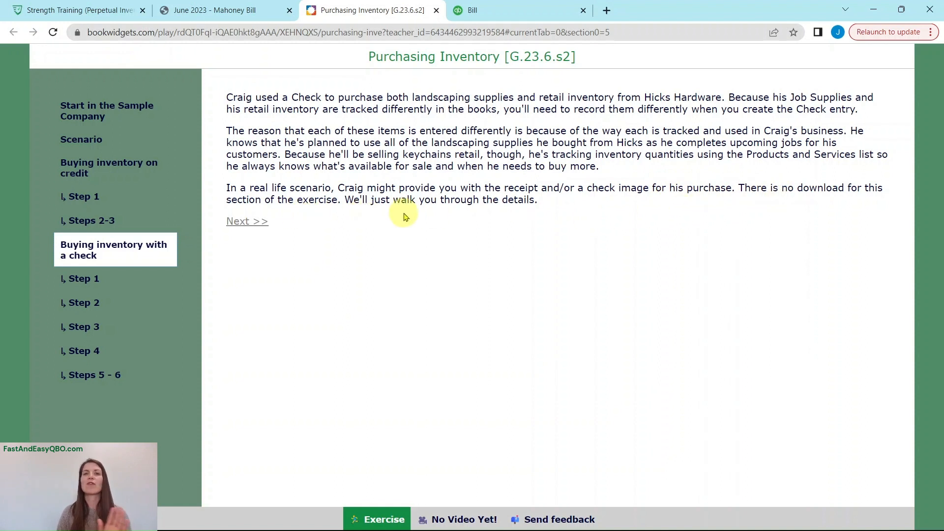
{"action": "left_click", "coordinate": [90, 285]}
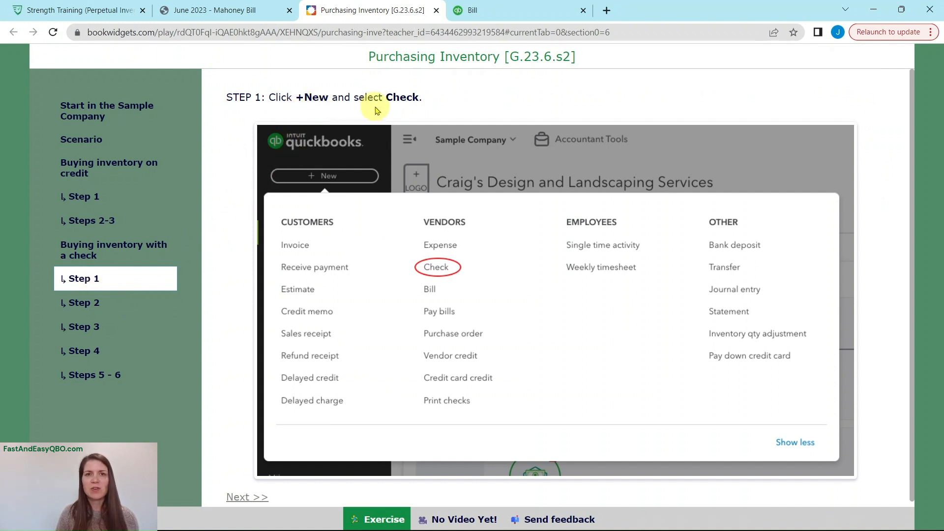
Start a new check in QuickBooks Online and return to the Purchasing Inventory exercise instructions
{"action": "left_click", "coordinate": [489, 11]}
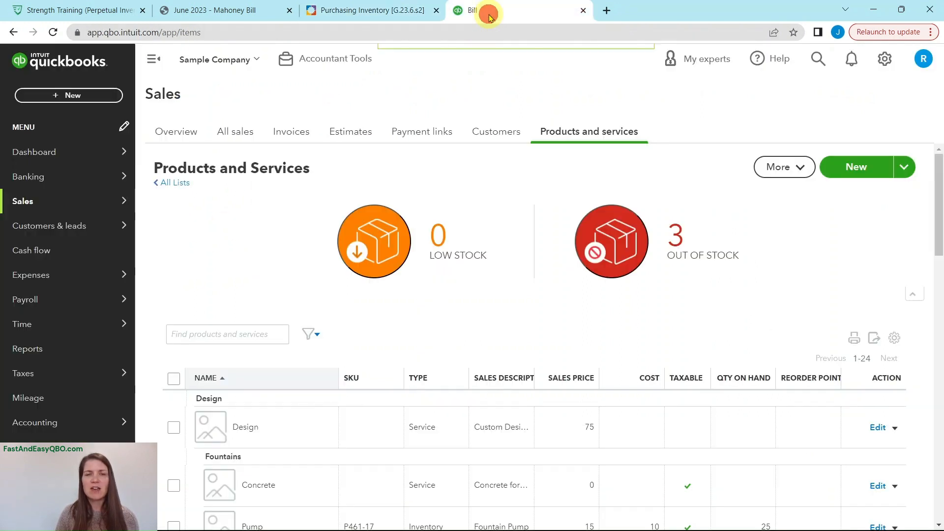
{"action": "left_click", "coordinate": [62, 98]}
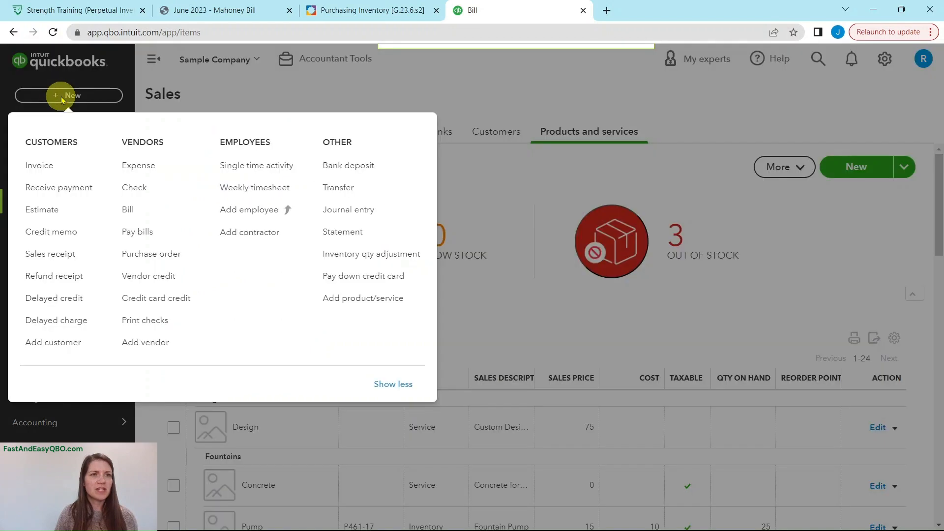
{"action": "left_click", "coordinate": [137, 190]}
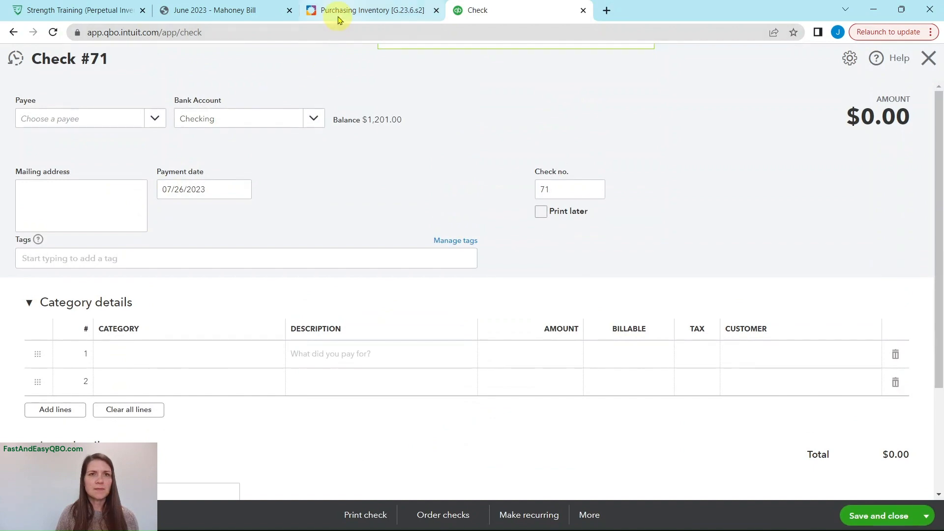
{"action": "left_click", "coordinate": [338, 18]}
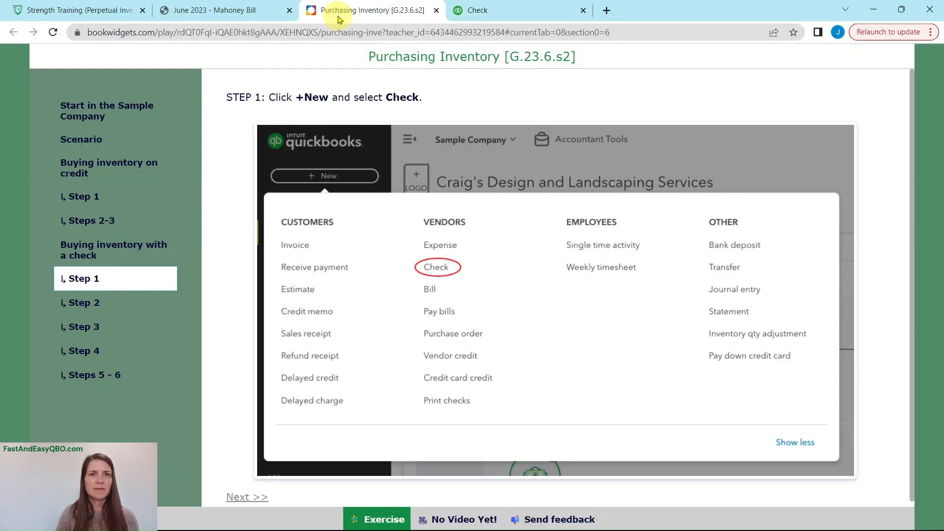
Consult Step 2 of the exercise, then choose Hicks Hardware as the payee of the new QuickBooks Online check
{"action": "left_click", "coordinate": [82, 303]}
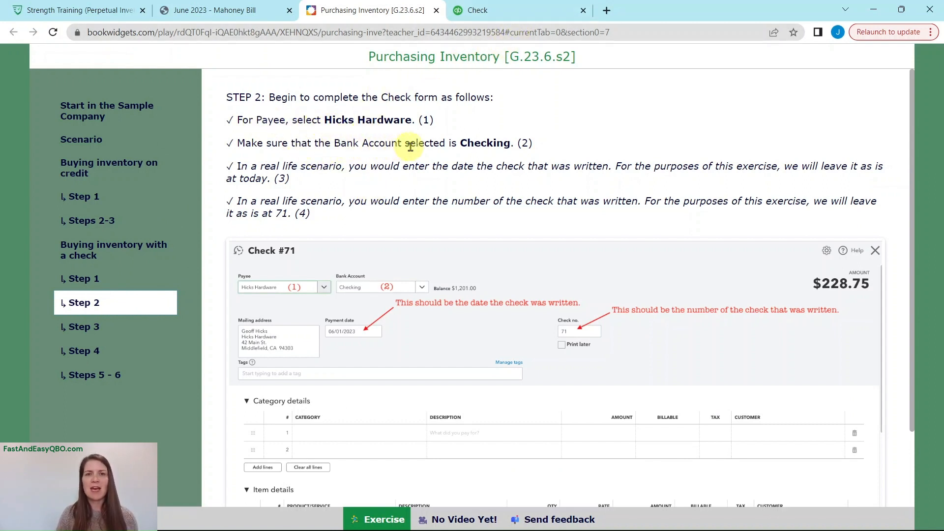
{"action": "left_click", "coordinate": [506, 13]}
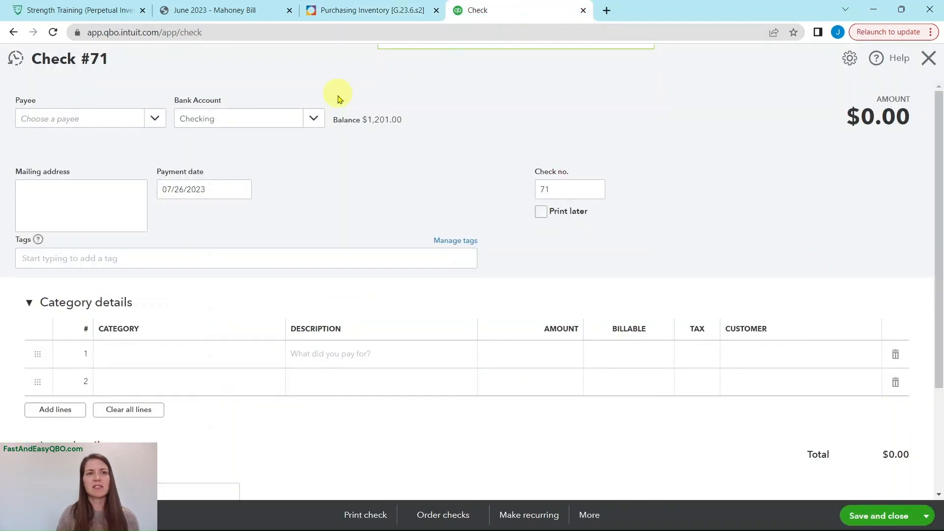
{"action": "left_click", "coordinate": [126, 123]}
{"action": "type", "text": "hick"}
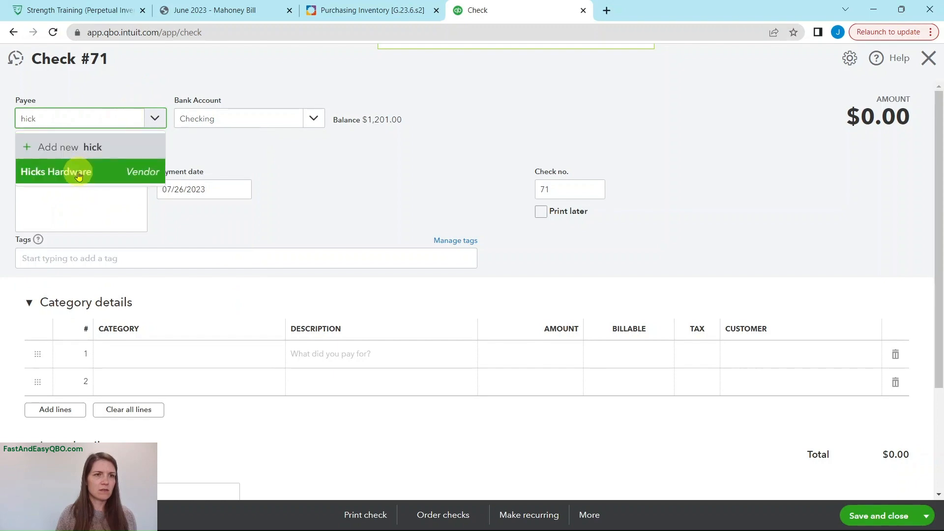
{"action": "left_click", "coordinate": [79, 173]}
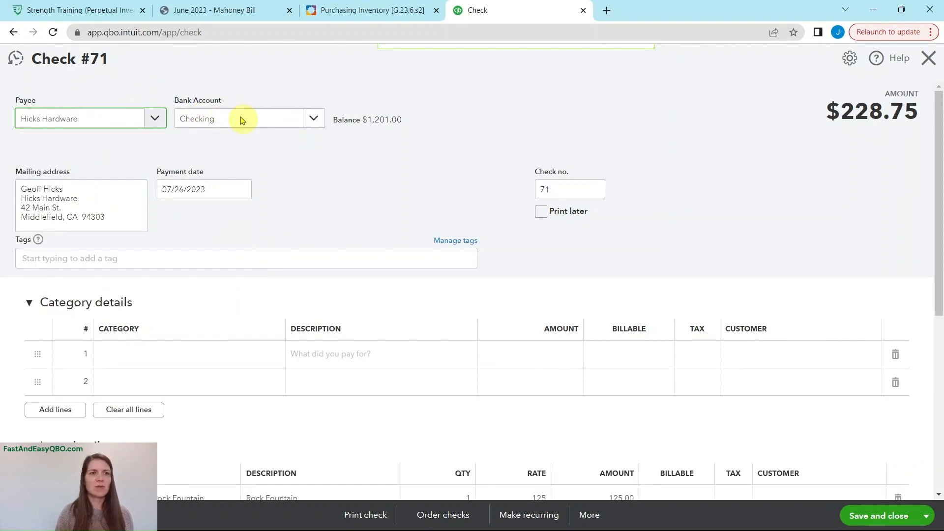
Following Step 3 of the exercise, add a category line for Job Expenses:Job Materials:Plants and Soil with an amount of 457
{"action": "left_click", "coordinate": [354, 11]}
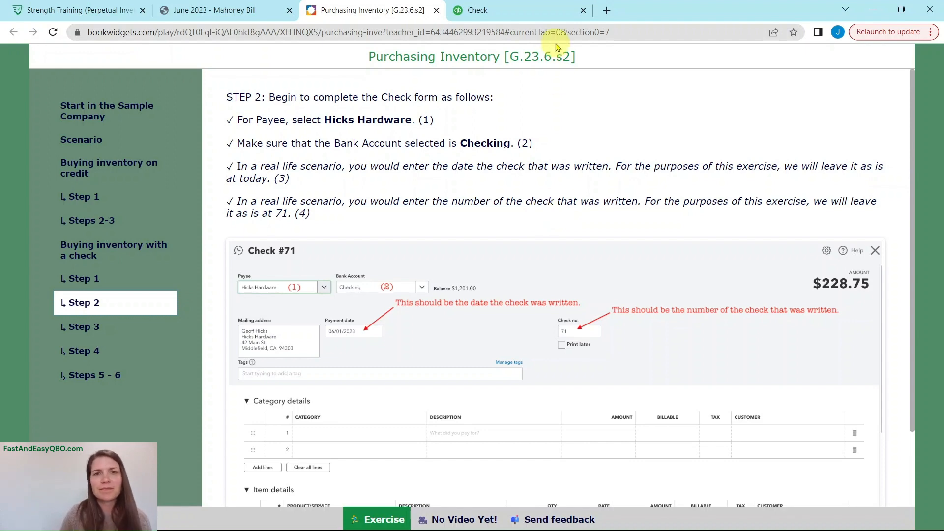
{"action": "left_click", "coordinate": [86, 336]}
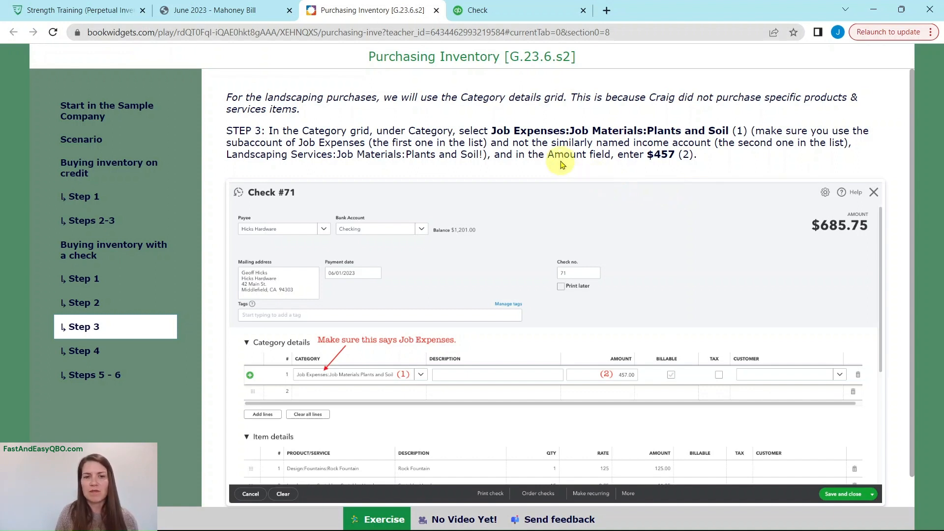
{"action": "left_click", "coordinate": [506, 15]}
{"action": "left_click", "coordinate": [146, 356]}
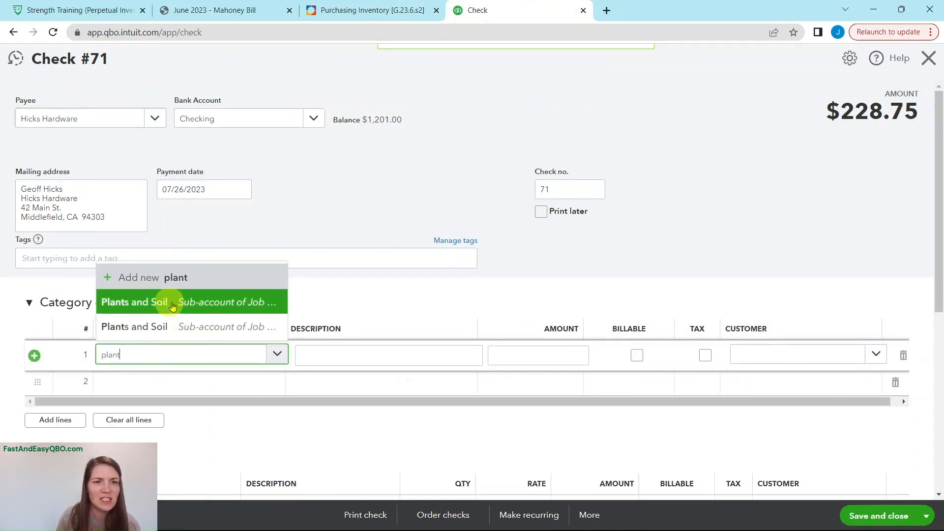
{"action": "left_click", "coordinate": [172, 304]}
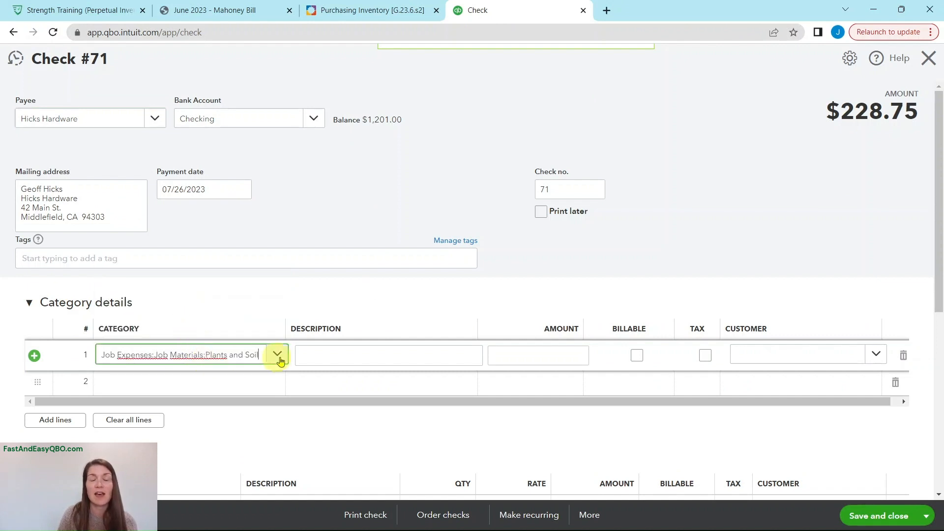
{"action": "left_click", "coordinate": [530, 355]}
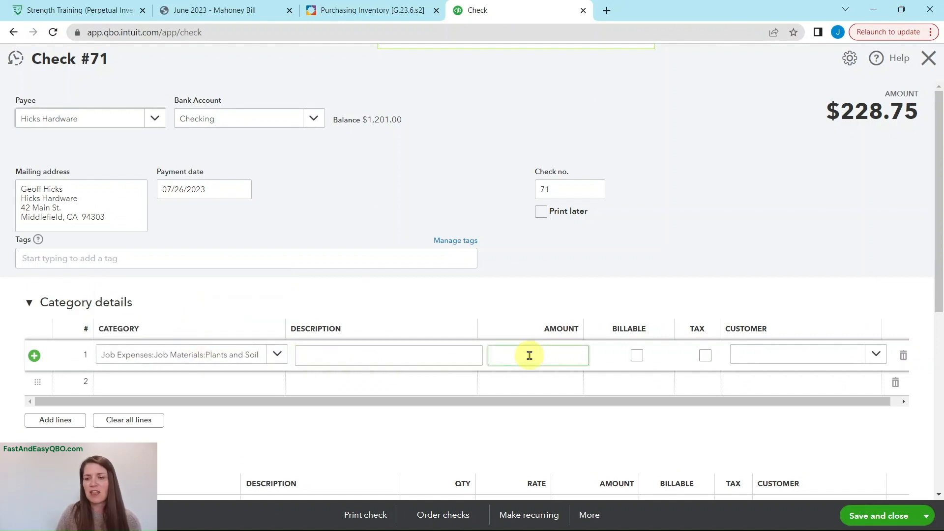
{"action": "type", "text": "457"}
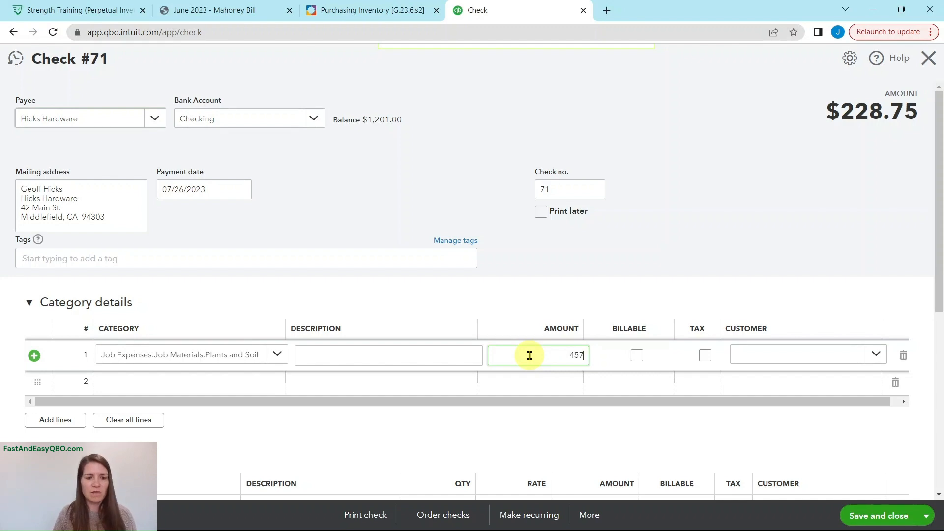
{"action": "key", "text": "Tab"}
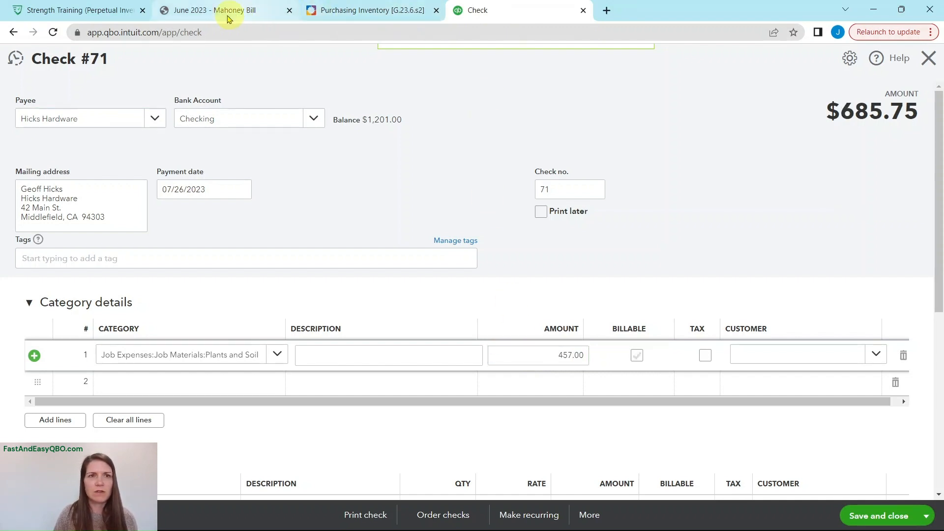
{"action": "left_click", "coordinate": [335, 10]}
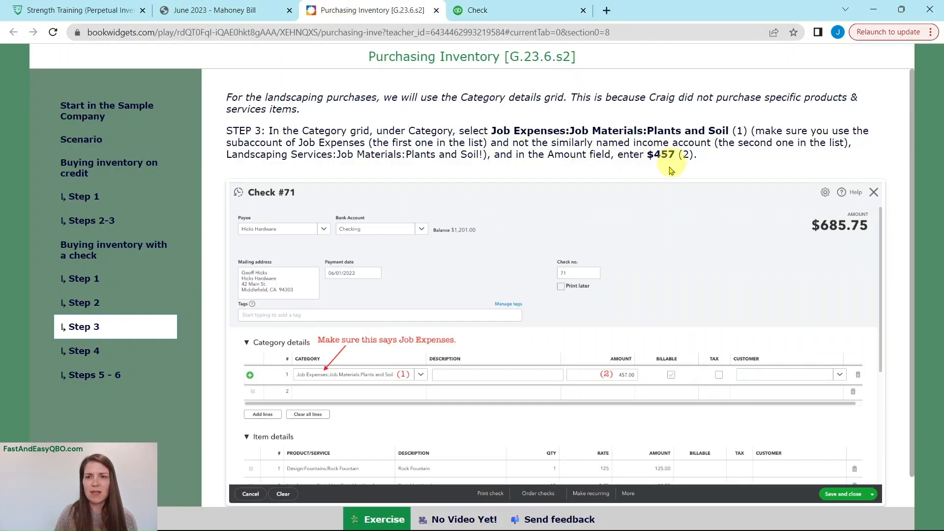
{"action": "left_click", "coordinate": [519, 11]}
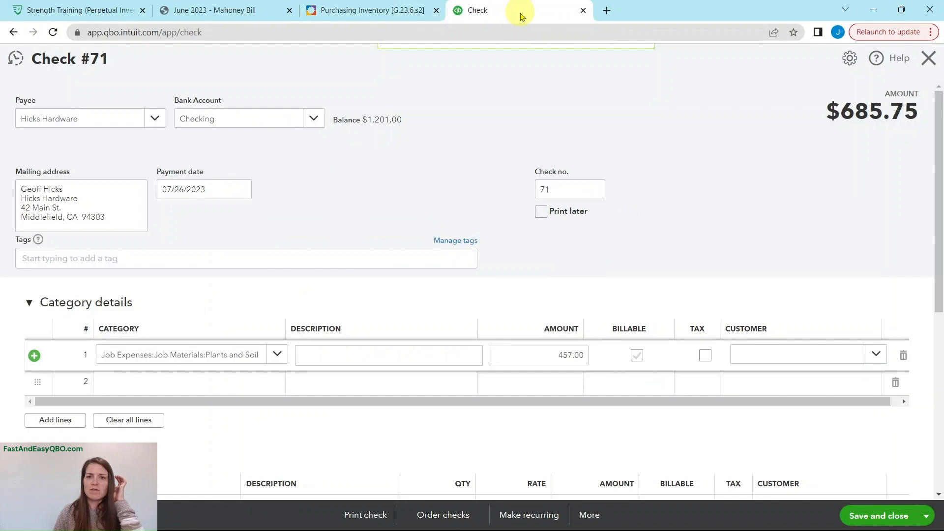
Following Step 4 of the exercise, delete the four pre-filled item lines: Rock Fountain, Sprinkler Heads, Sprinkler Pipes and Pump
{"action": "left_click", "coordinate": [384, 11]}
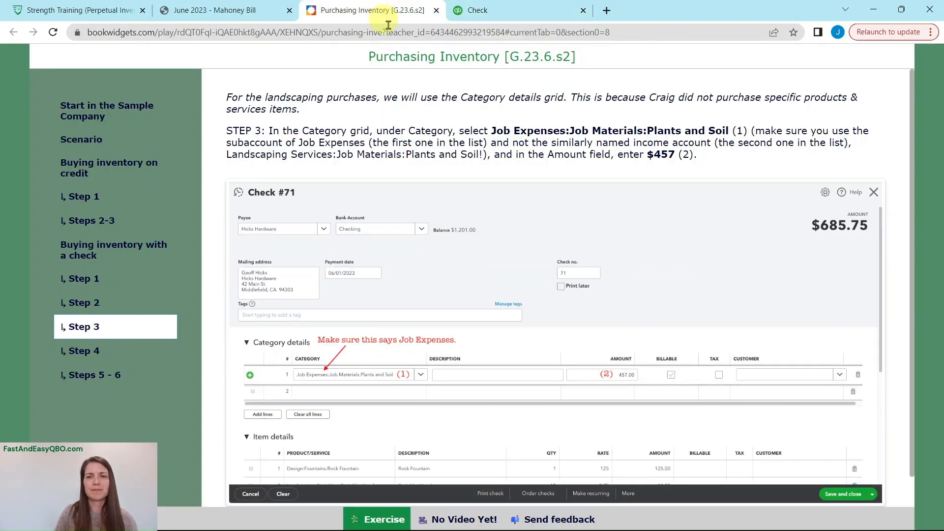
{"action": "left_click", "coordinate": [87, 350]}
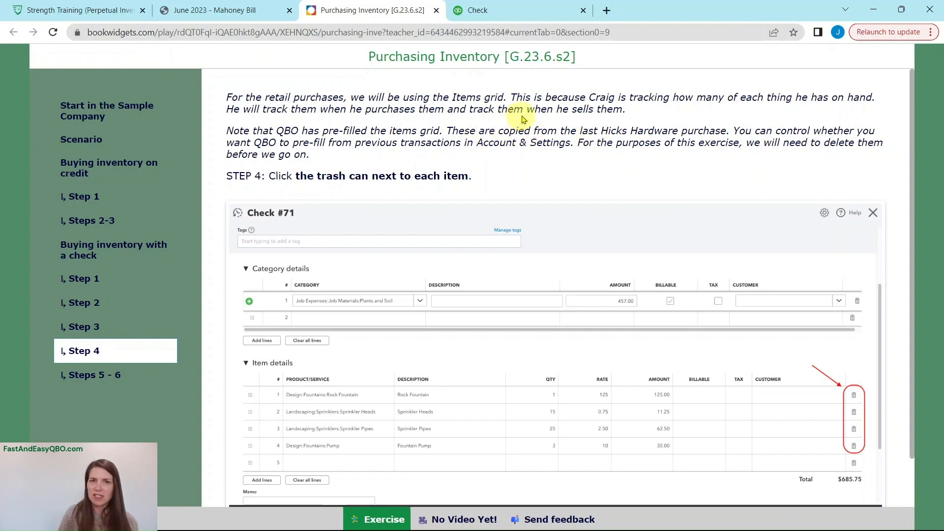
{"action": "left_click", "coordinate": [487, 11]}
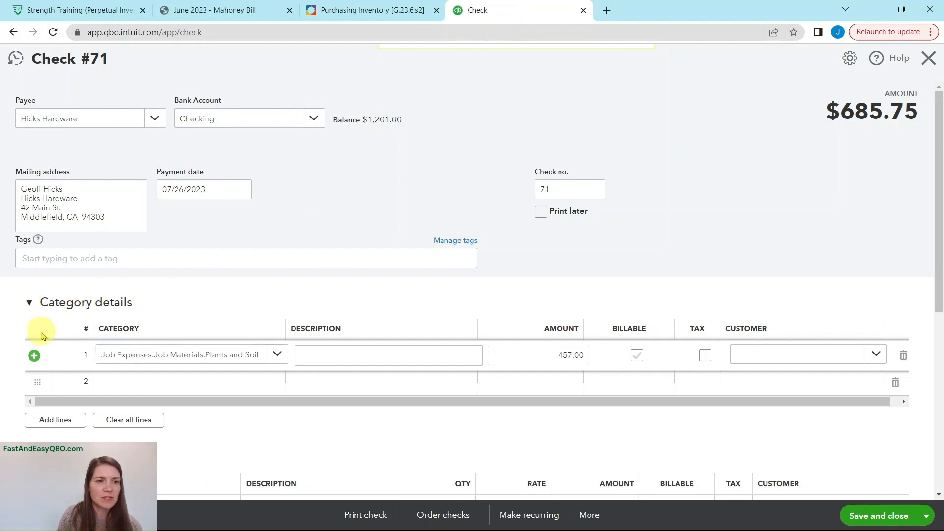
{"action": "scroll", "coordinate": [36, 331], "scroll_direction": "down", "scroll_amount": 6}
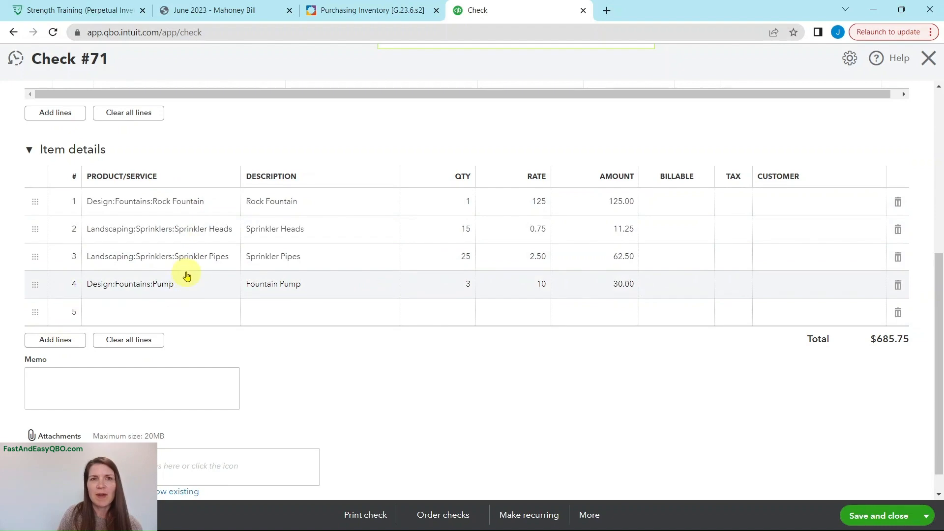
{"action": "left_click", "coordinate": [339, 14]}
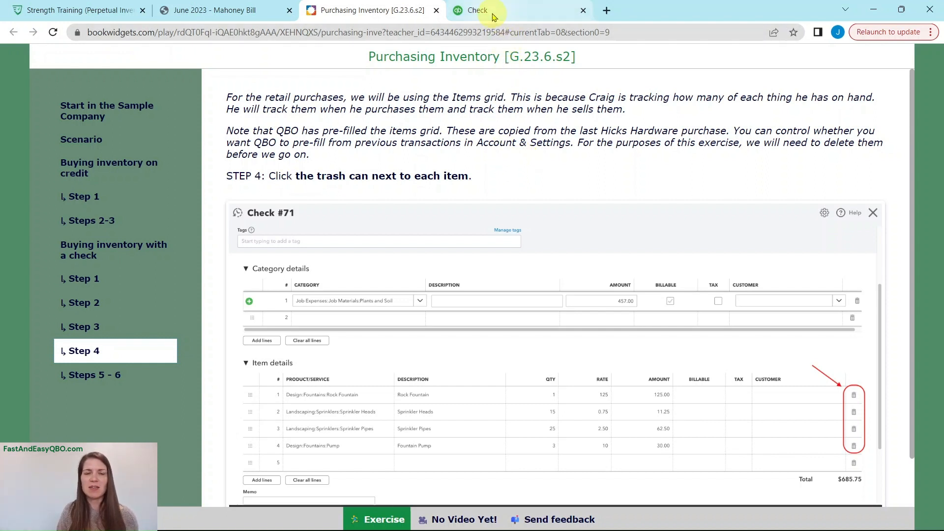
{"action": "mouse_move", "coordinate": [494, 17]}
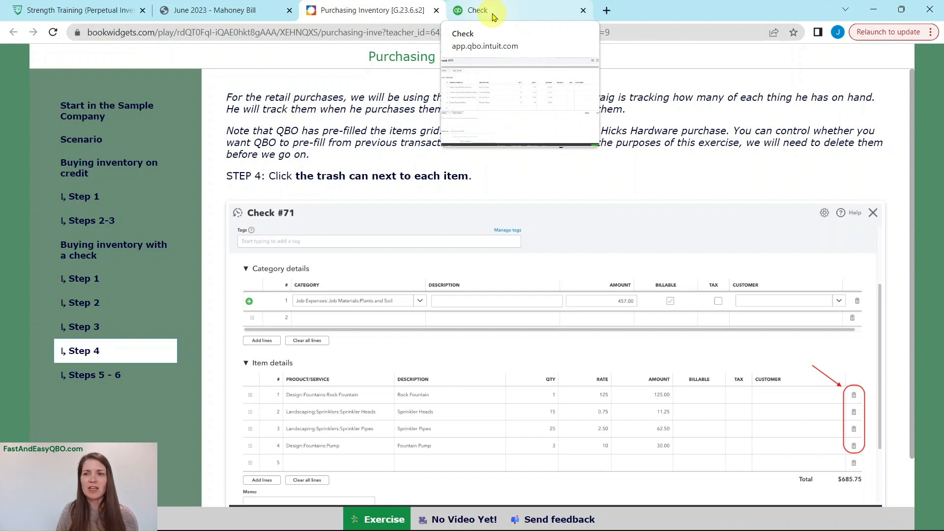
{"action": "left_click", "coordinate": [494, 17]}
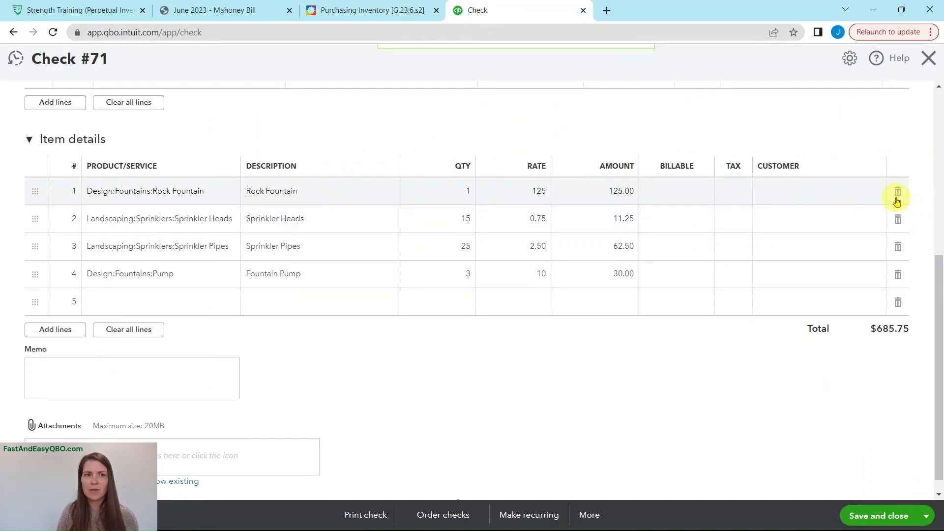
{"action": "left_click", "coordinate": [897, 192]}
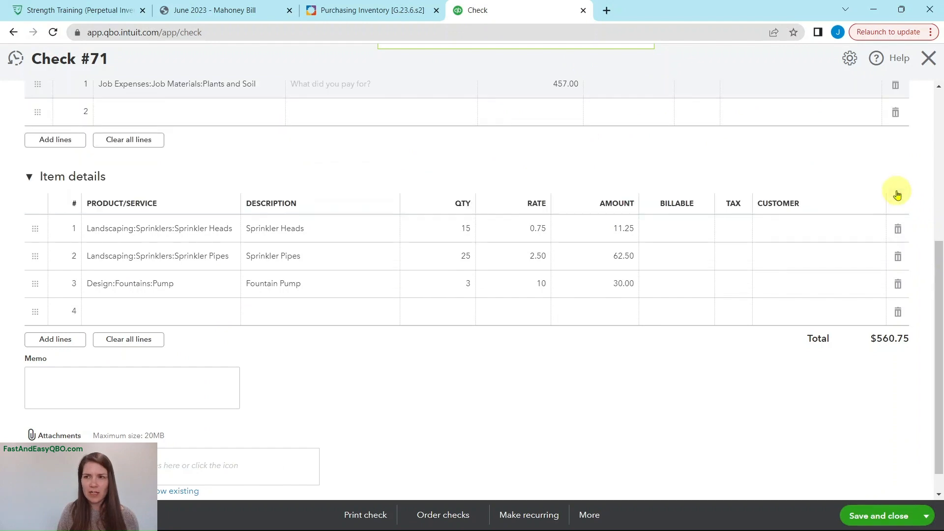
{"action": "left_click", "coordinate": [898, 229]}
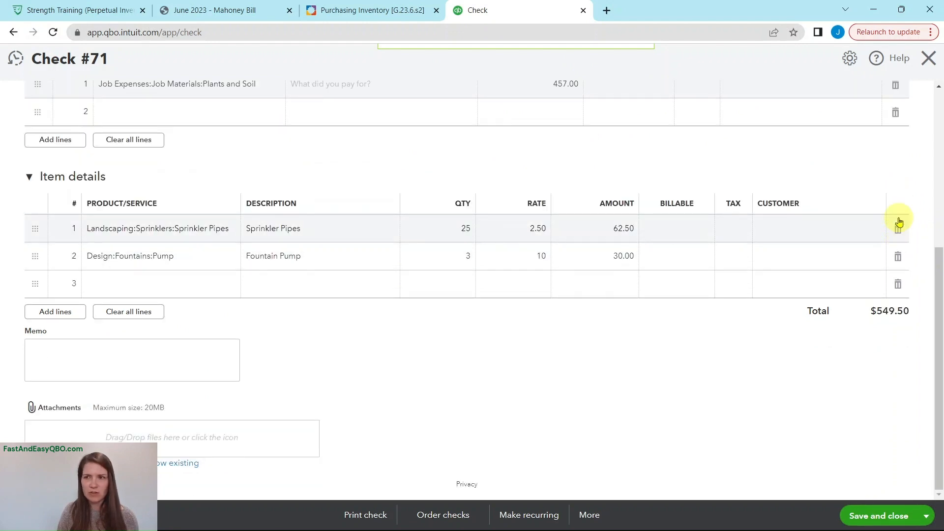
{"action": "left_click", "coordinate": [899, 229]}
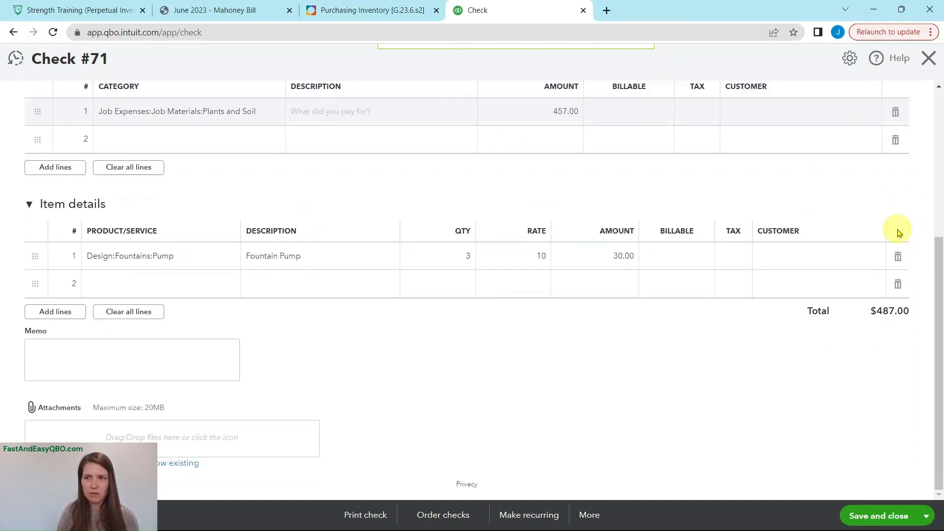
{"action": "left_click", "coordinate": [898, 257]}
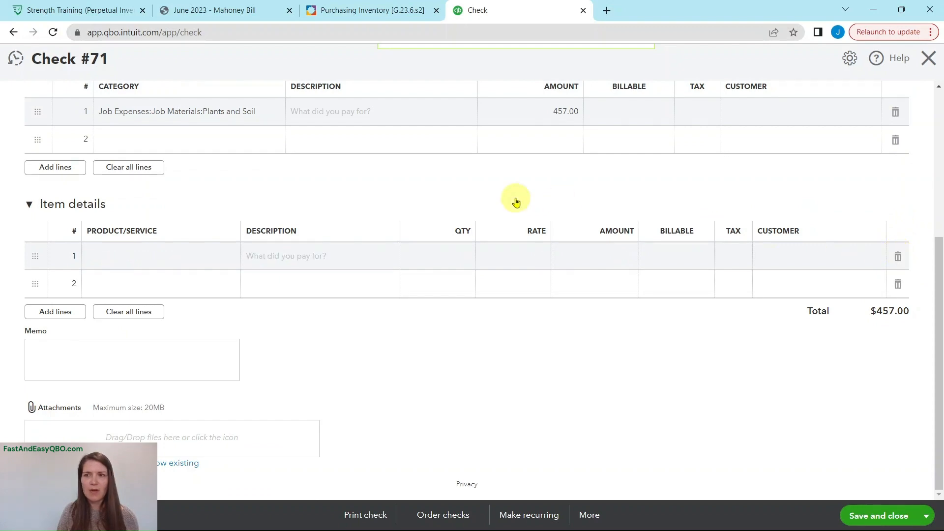
Read Steps 5-6 of the exercise, then select Compressed grass clipping keychain as the check's first item line
{"action": "left_click", "coordinate": [344, 11]}
{"action": "left_click", "coordinate": [111, 374]}
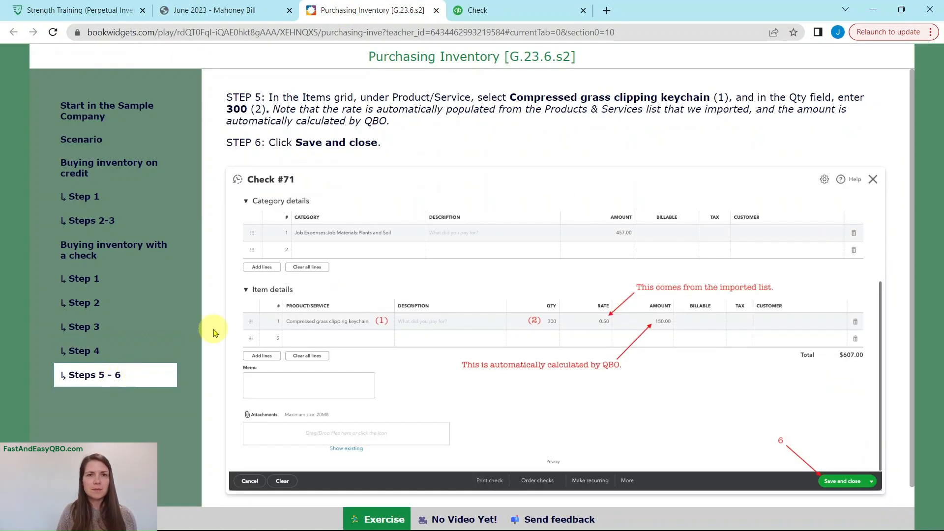
{"action": "scroll", "coordinate": [663, 174], "scroll_direction": "down", "scroll_amount": 1}
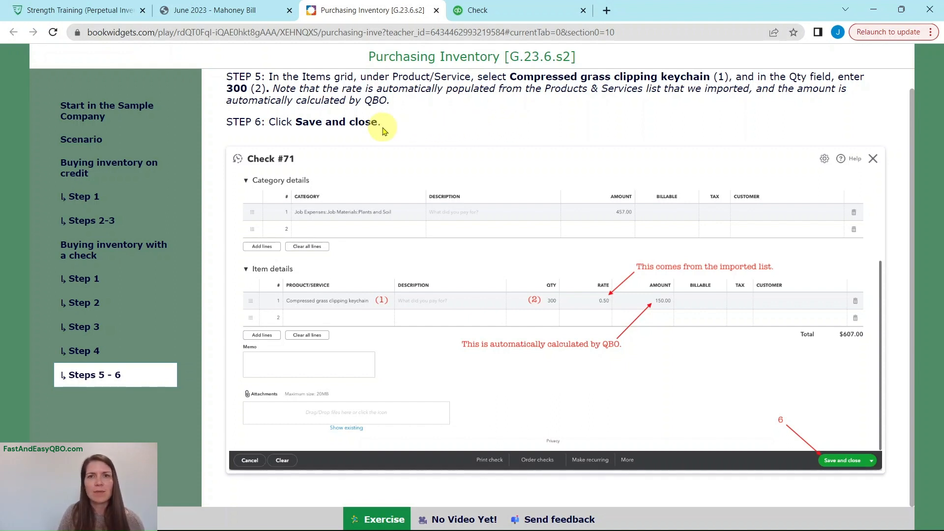
{"action": "left_click", "coordinate": [472, 10]}
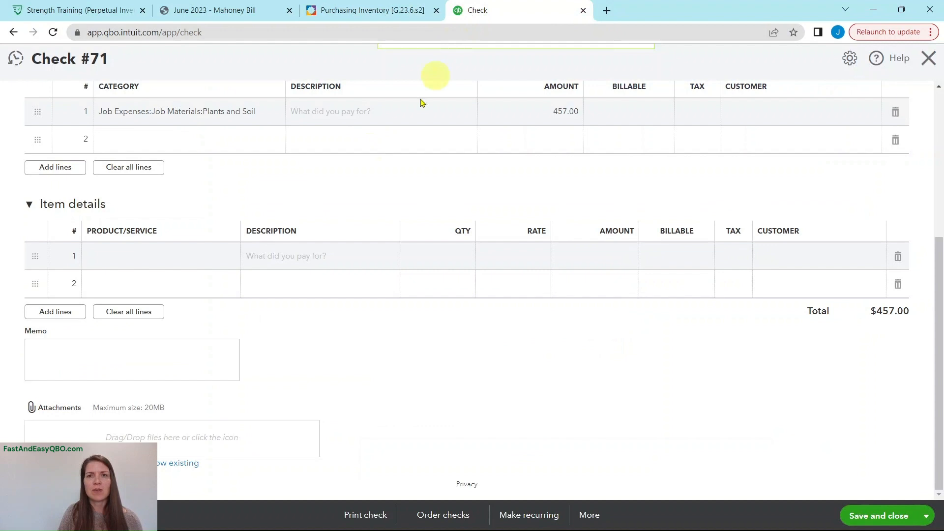
{"action": "left_click", "coordinate": [175, 257]}
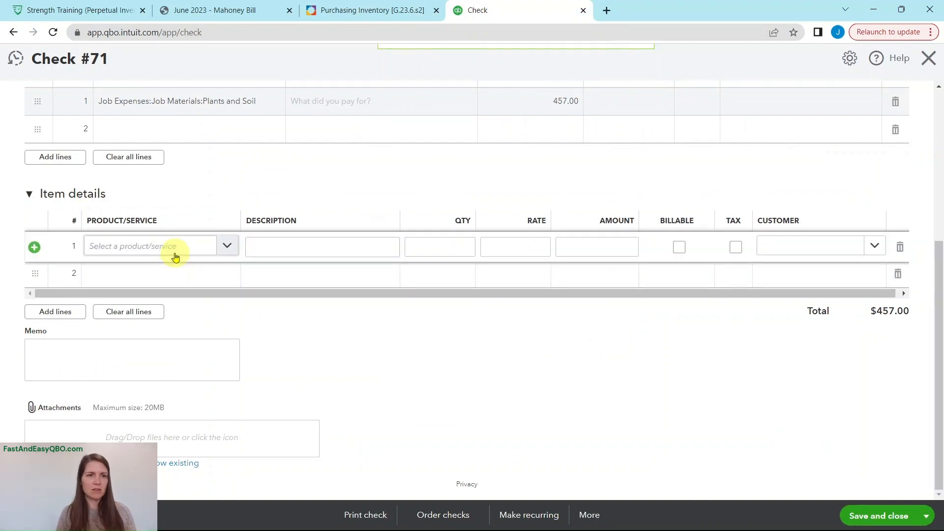
{"action": "left_click", "coordinate": [181, 243]}
{"action": "type", "text": "compr"}
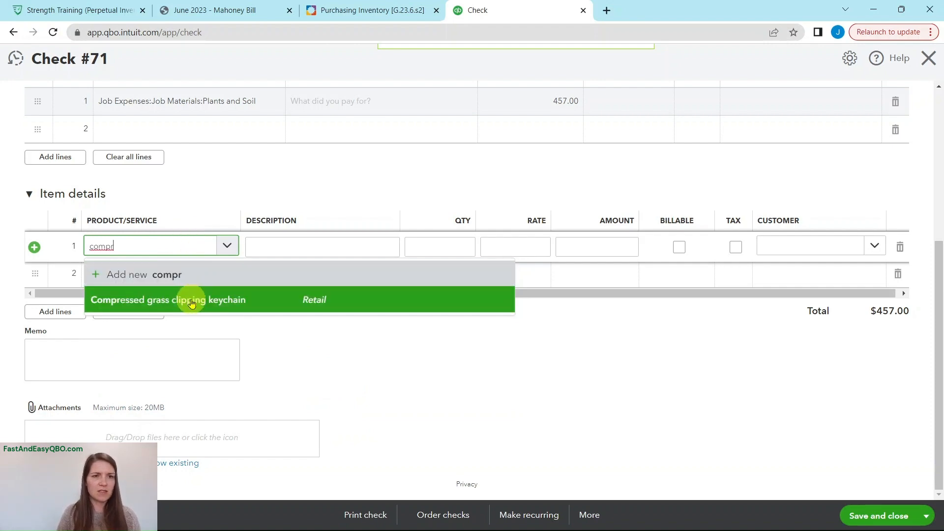
{"action": "left_click", "coordinate": [191, 300]}
Check the required quantity in the exercise and set the keychain line's quantity to 300
{"action": "left_click", "coordinate": [376, 19]}
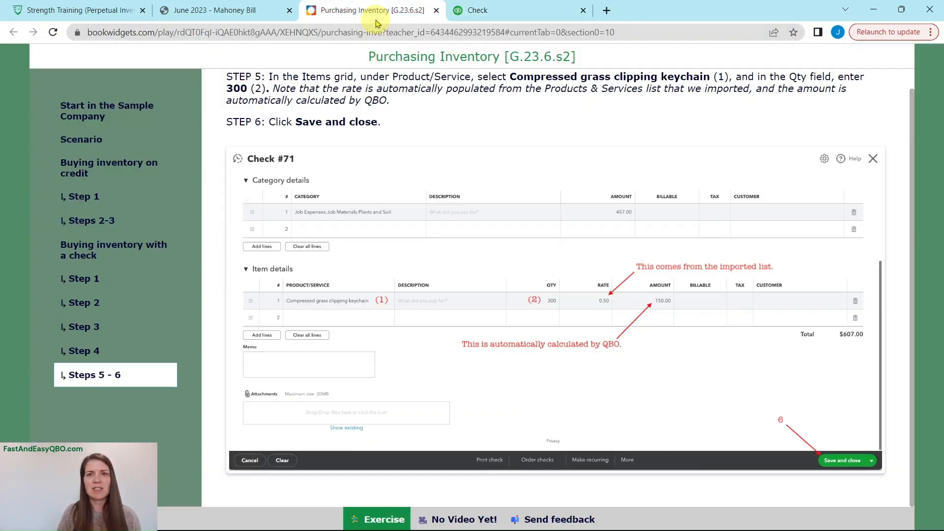
{"action": "left_click", "coordinate": [484, 14]}
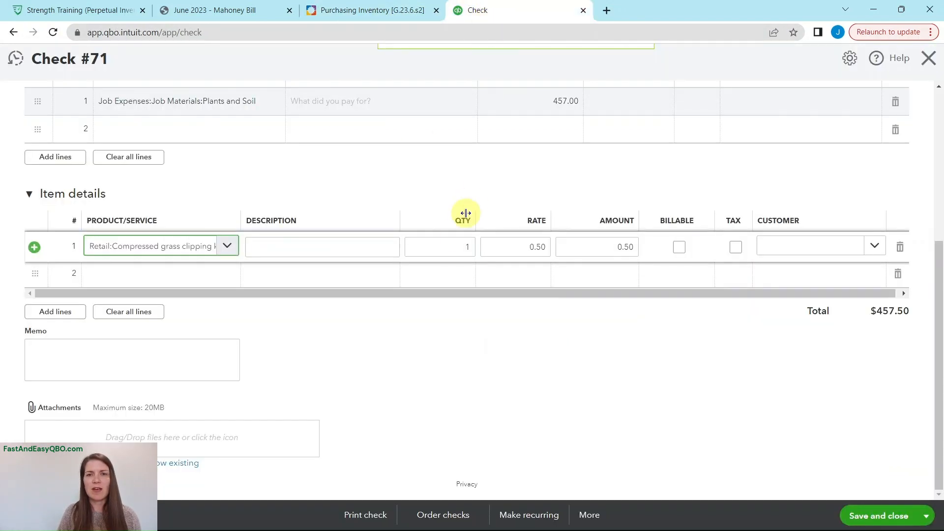
{"action": "left_click", "coordinate": [462, 247]}
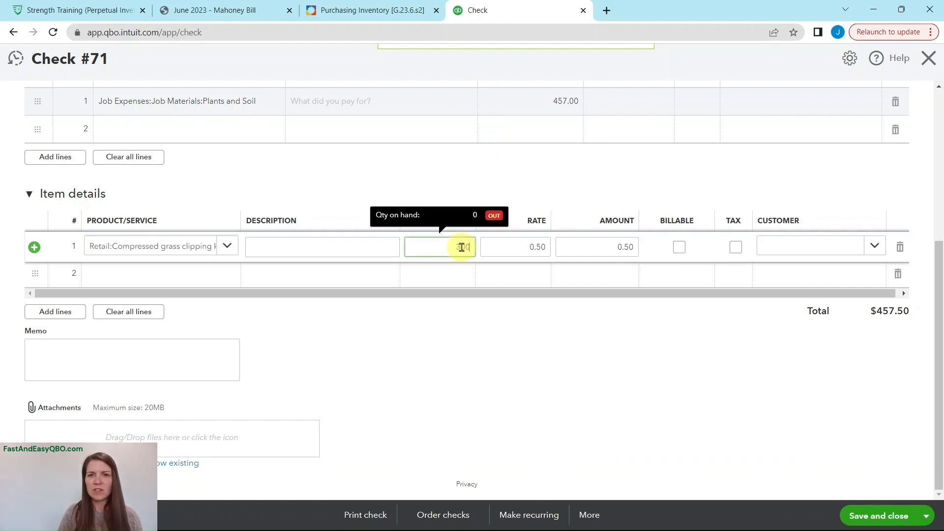
{"action": "type", "text": "300"}
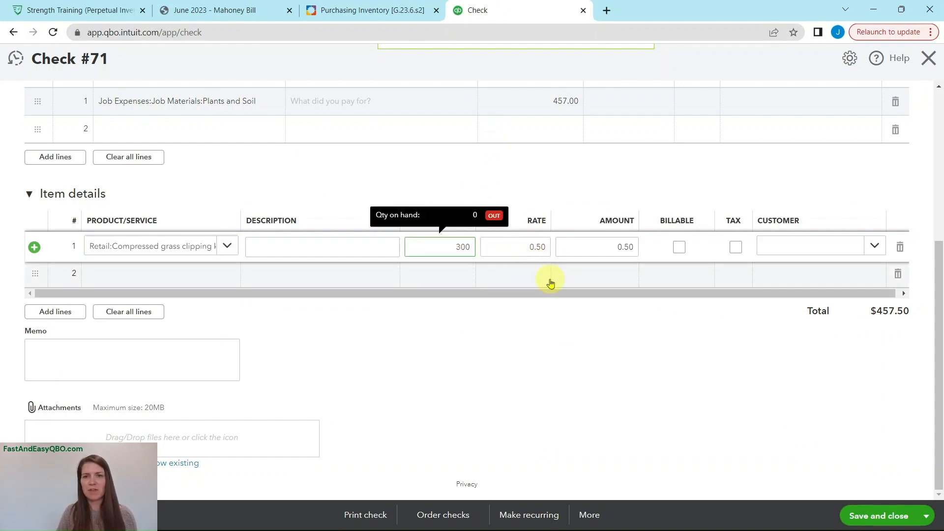
{"action": "key", "text": "Tab"}
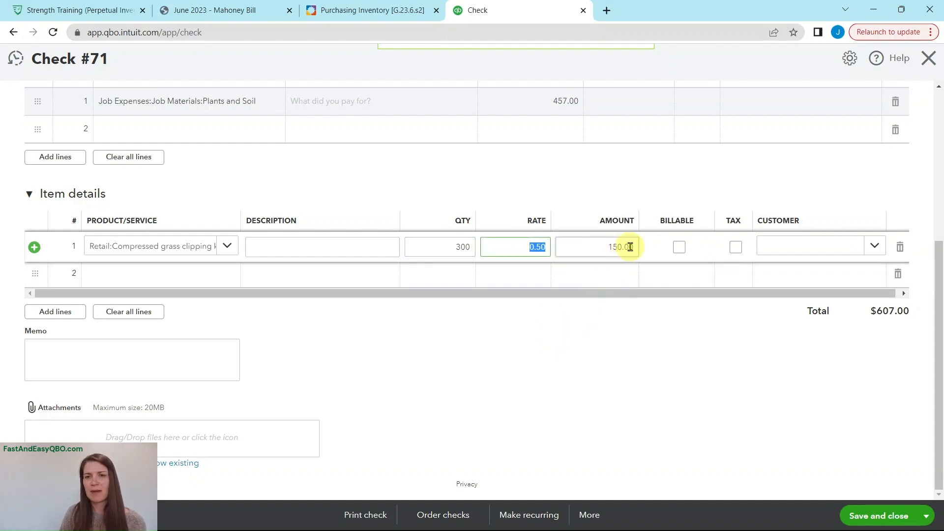
Consult Step 6 of the exercise, then save and close the Hicks Hardware check
{"action": "left_click", "coordinate": [376, 11]}
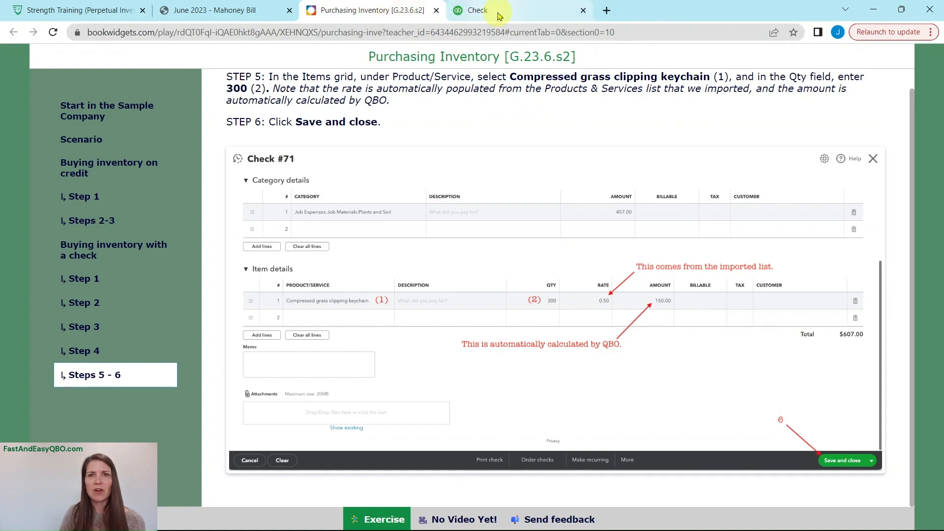
{"action": "left_click", "coordinate": [499, 17]}
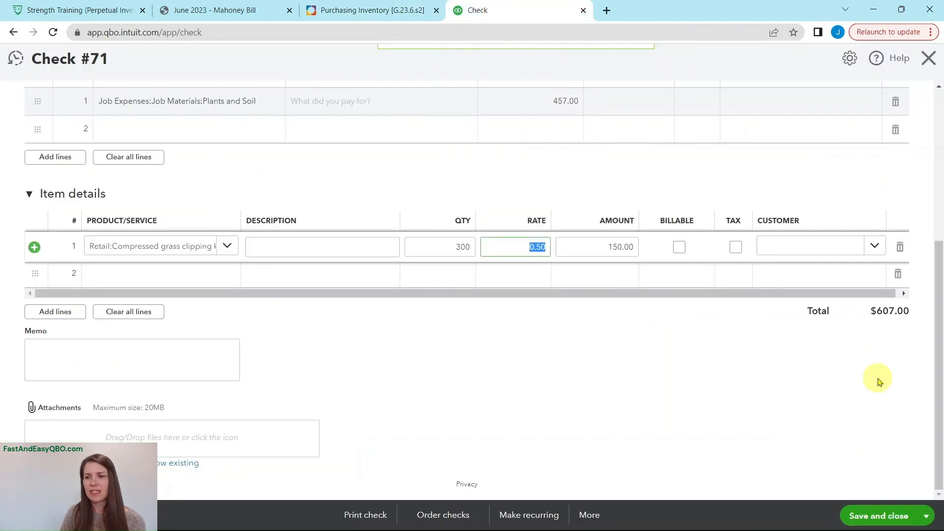
{"action": "left_click", "coordinate": [874, 517]}
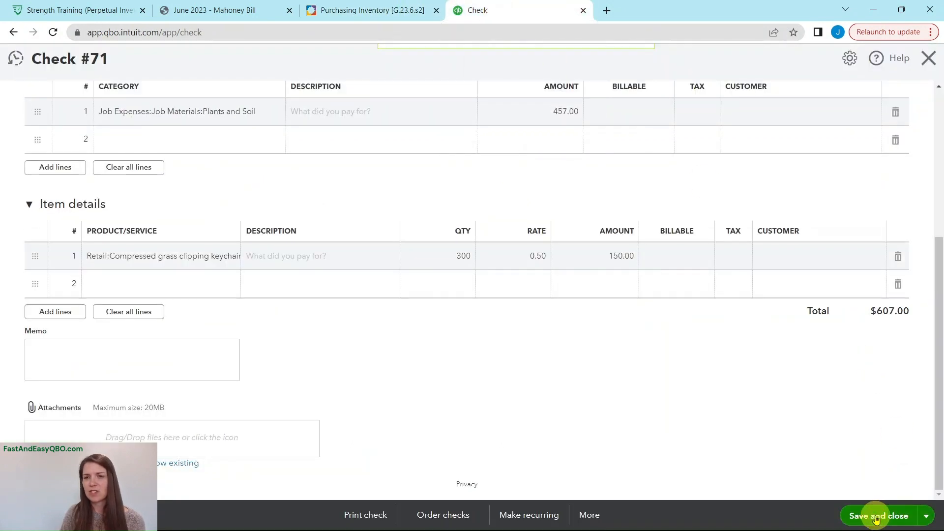